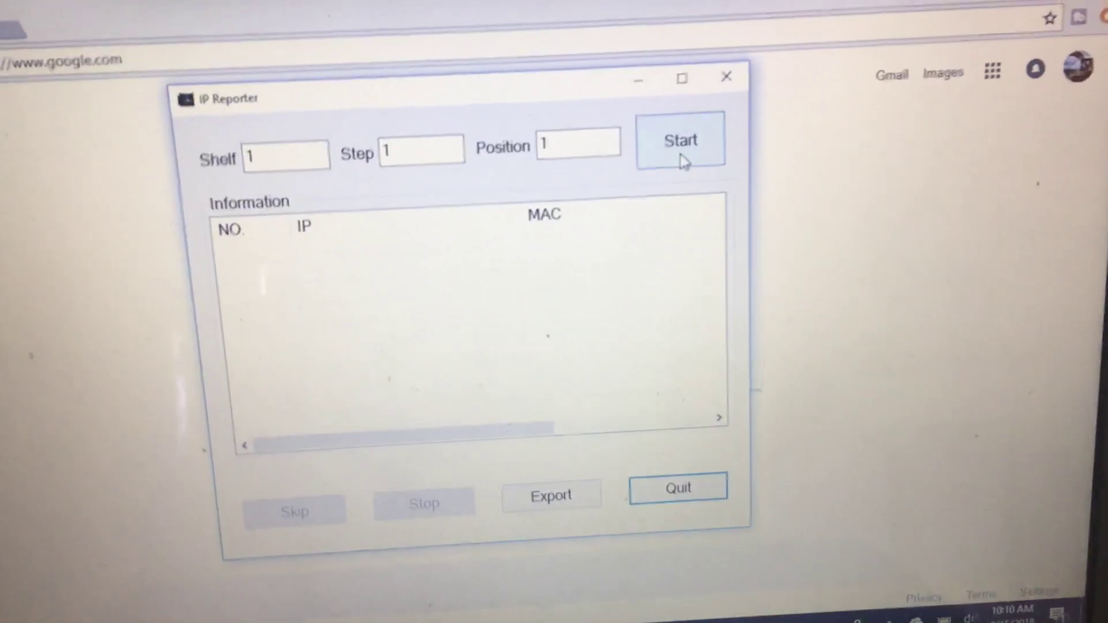
Step: Detect the miner in IP Reporter and add 192.168.1.219 with its MAC as entry 1
click(676, 126)
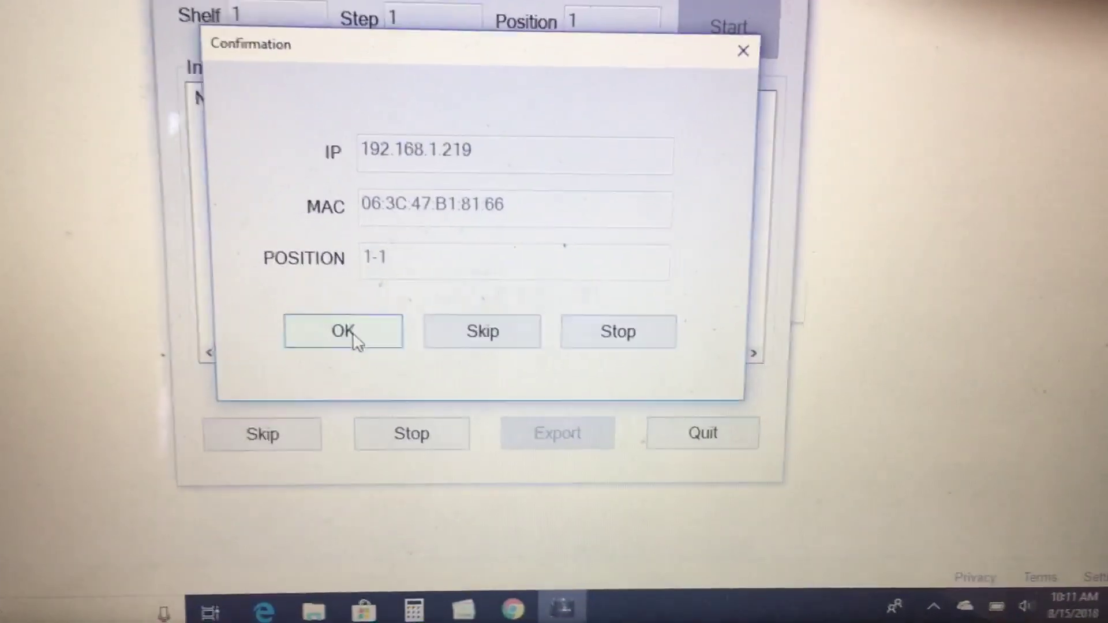
click(350, 332)
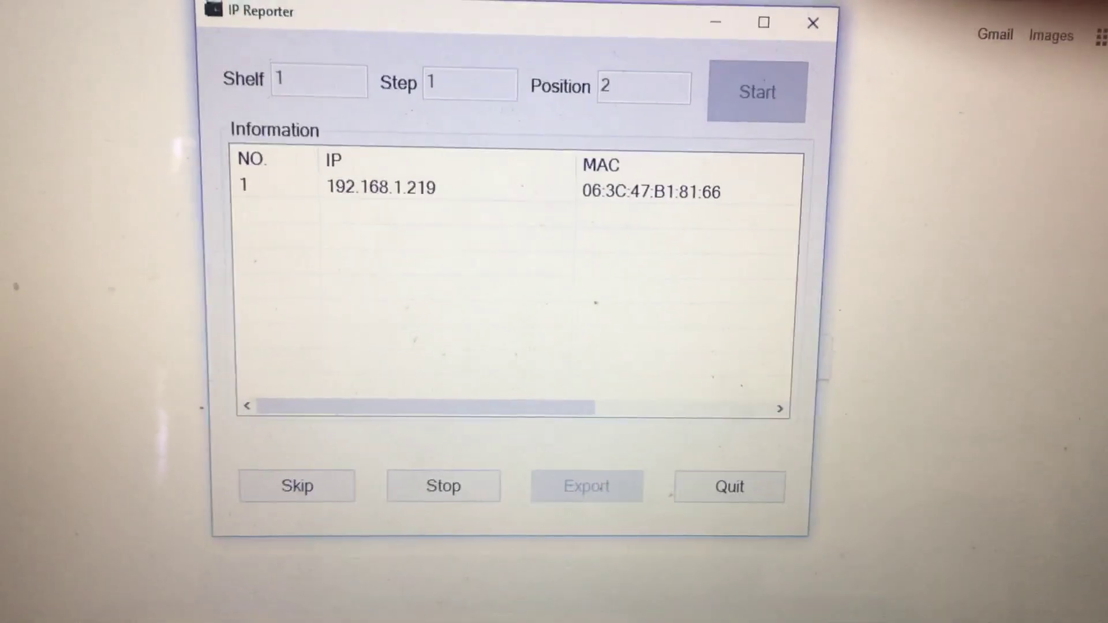
Step: Open 192.168.1.219 in Chrome and sign in with the miner's default username and password
key(alt+Tab)
text(192)
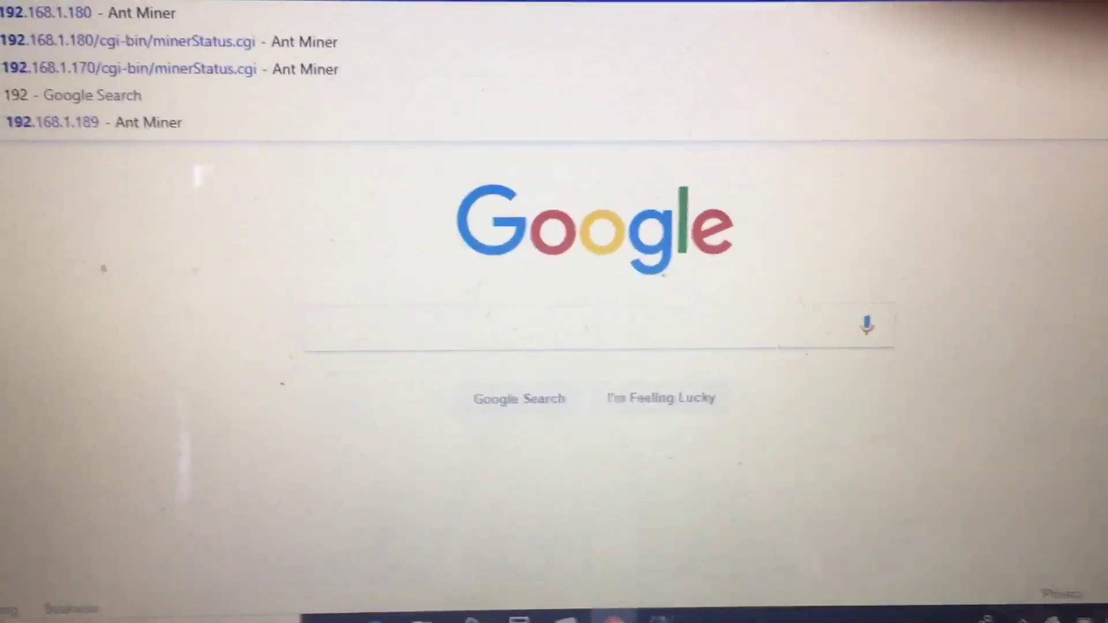
text(.168.1.)
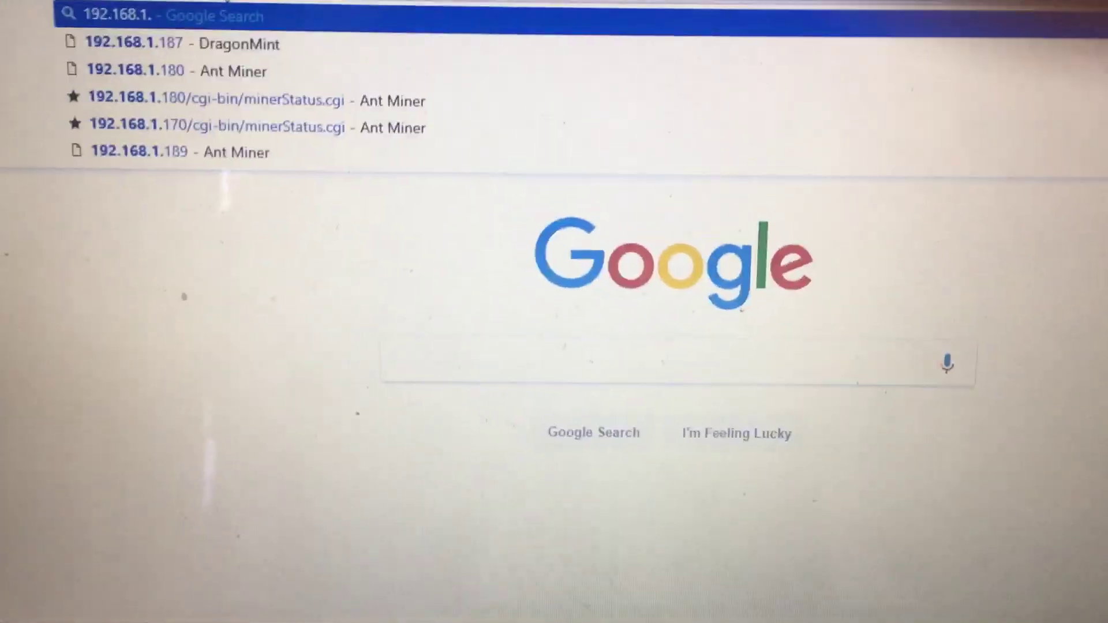
text(219)
key(Return)
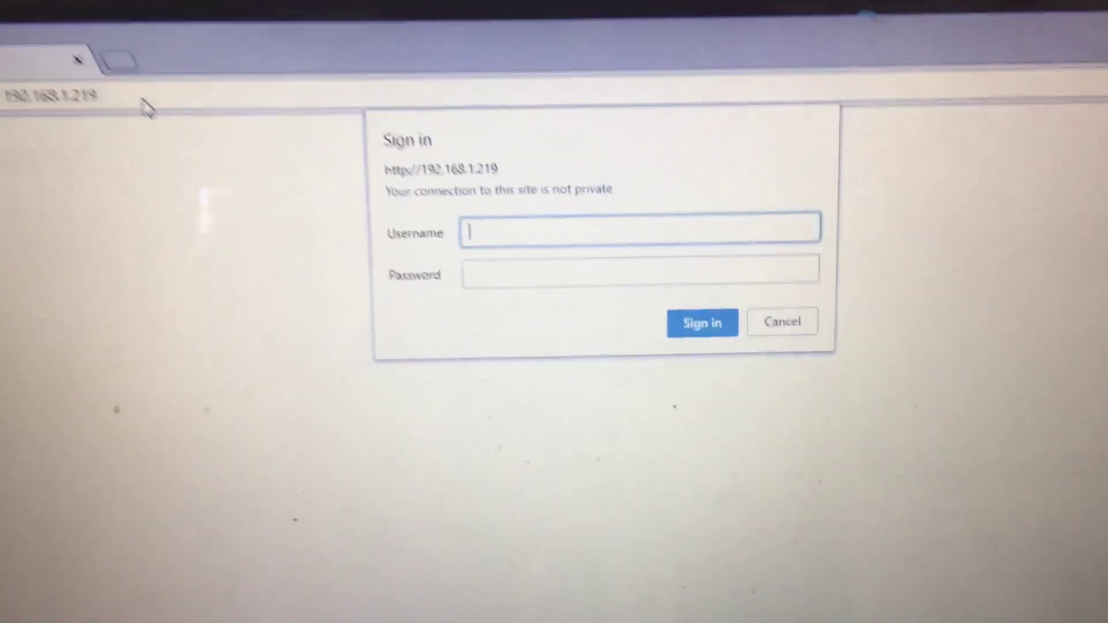
text(roo)
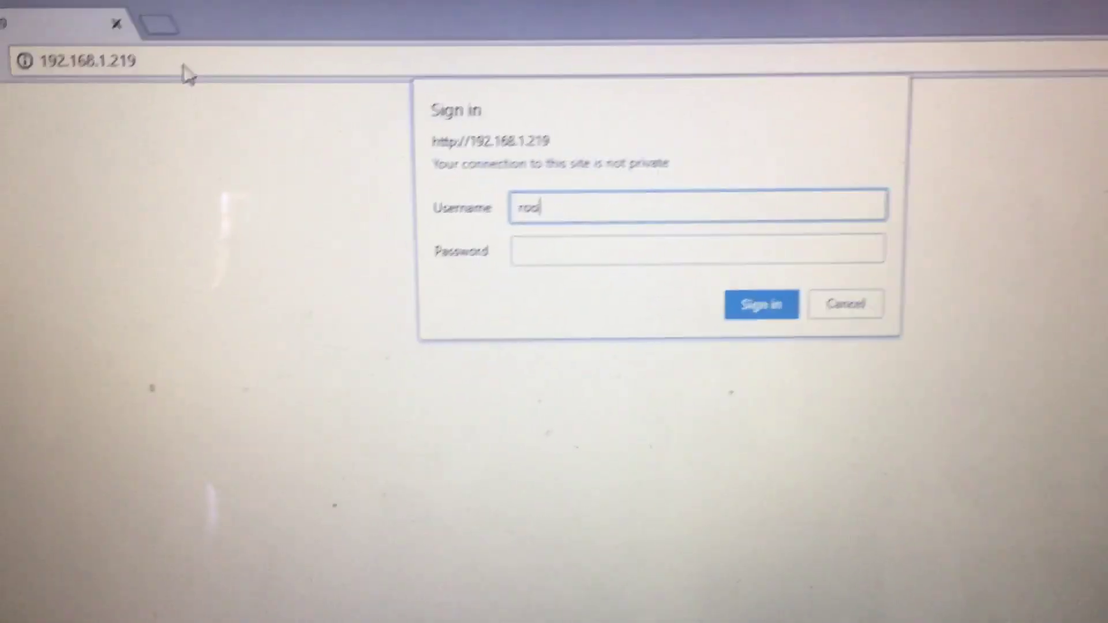
text(t)
key(Tab)
text(roo)
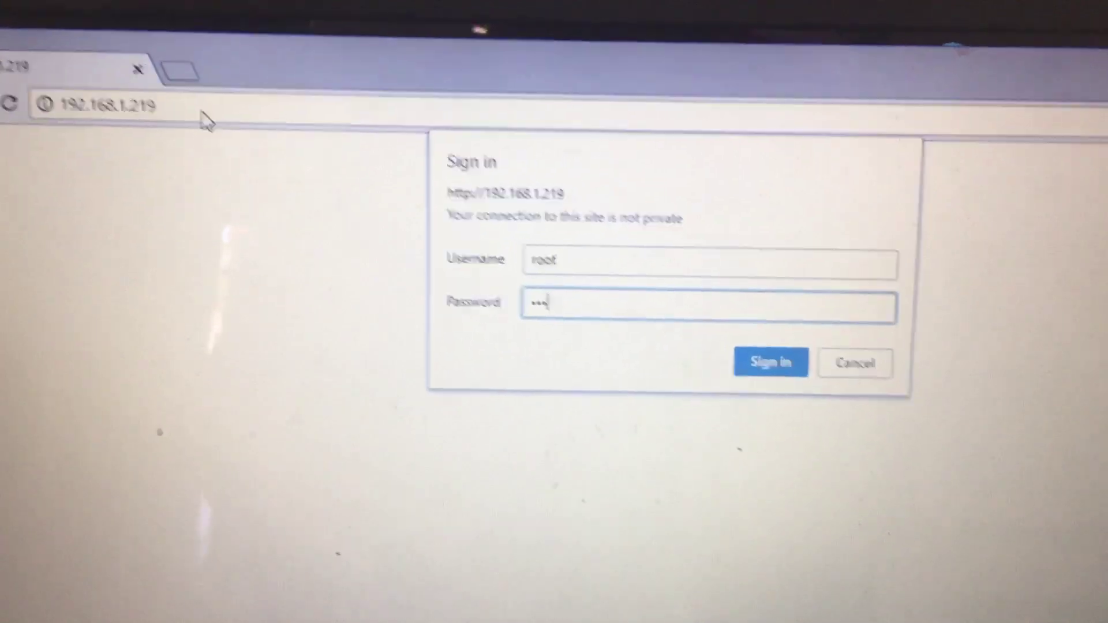
text(t)
key(Return)
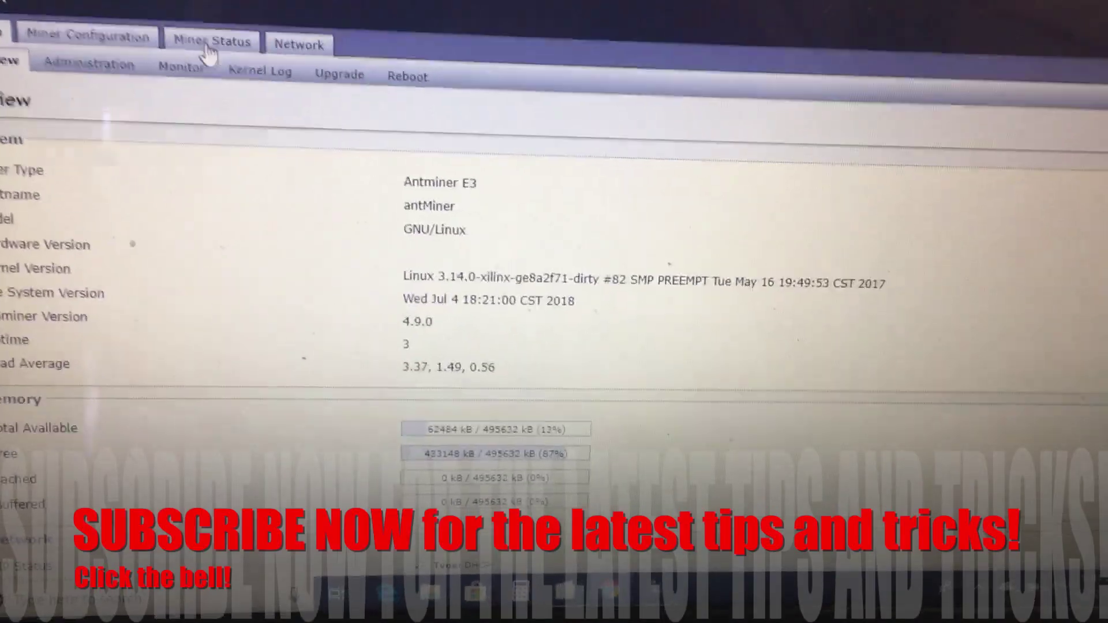
Step: Look over the E3's Miner Status, Miner Configuration and Network pages
click(208, 46)
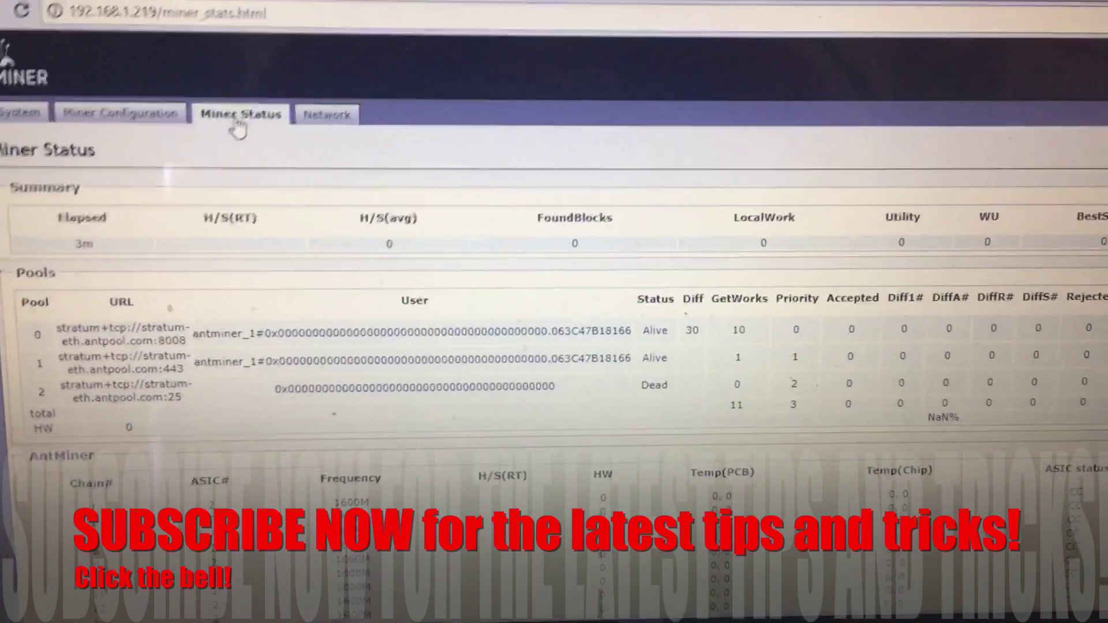
click(151, 113)
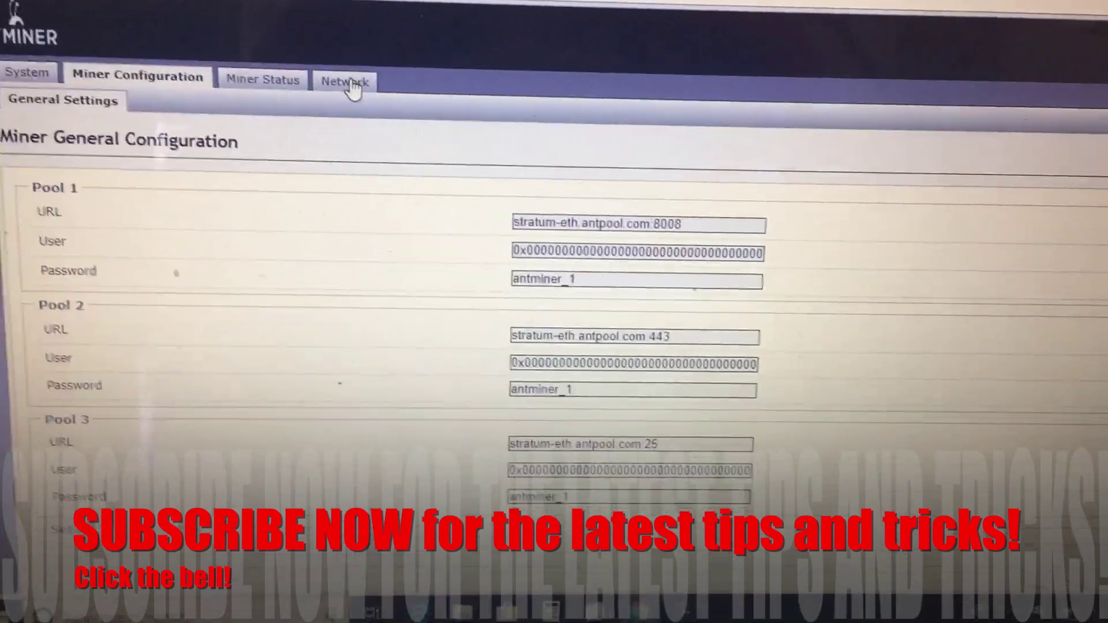
click(349, 82)
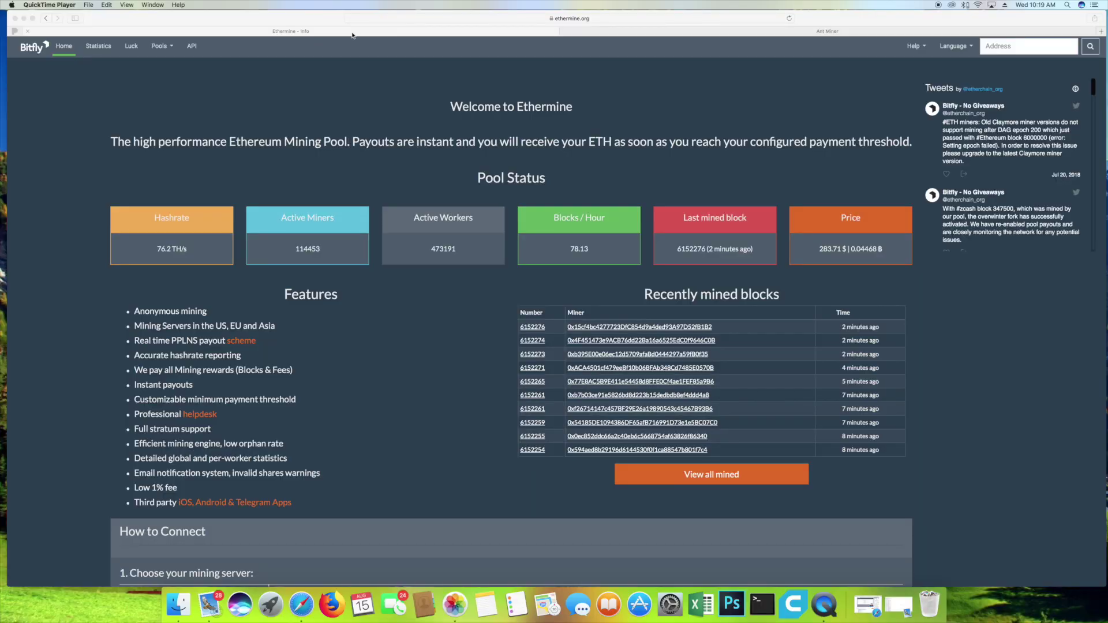
Step: Return to the Ant Miner tab and show the miner's System Overview
click(589, 34)
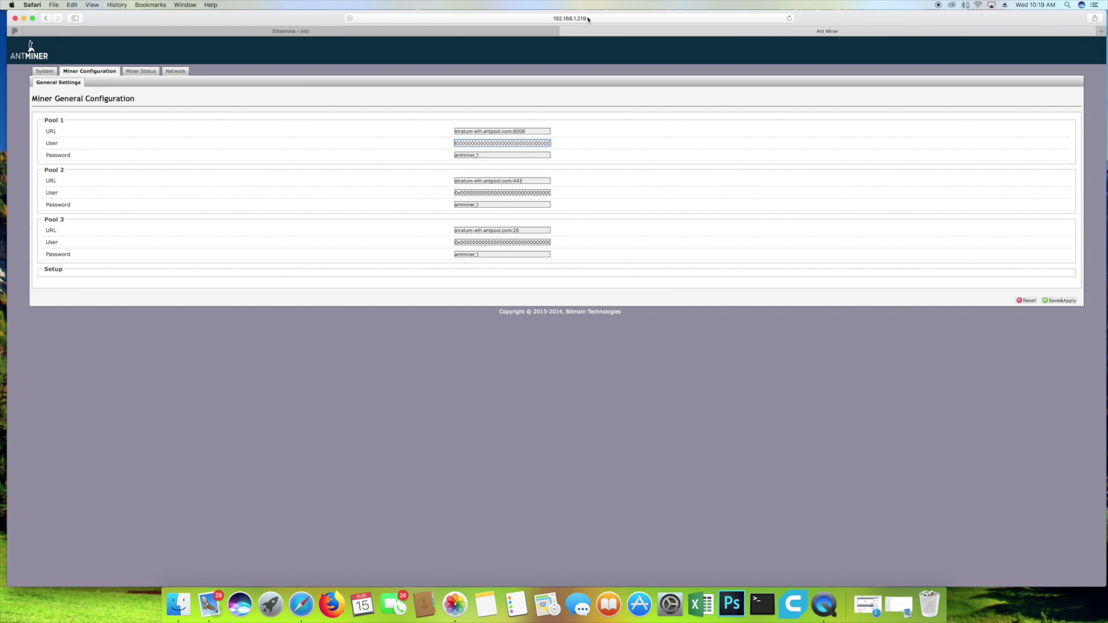
click(582, 18)
click(581, 18)
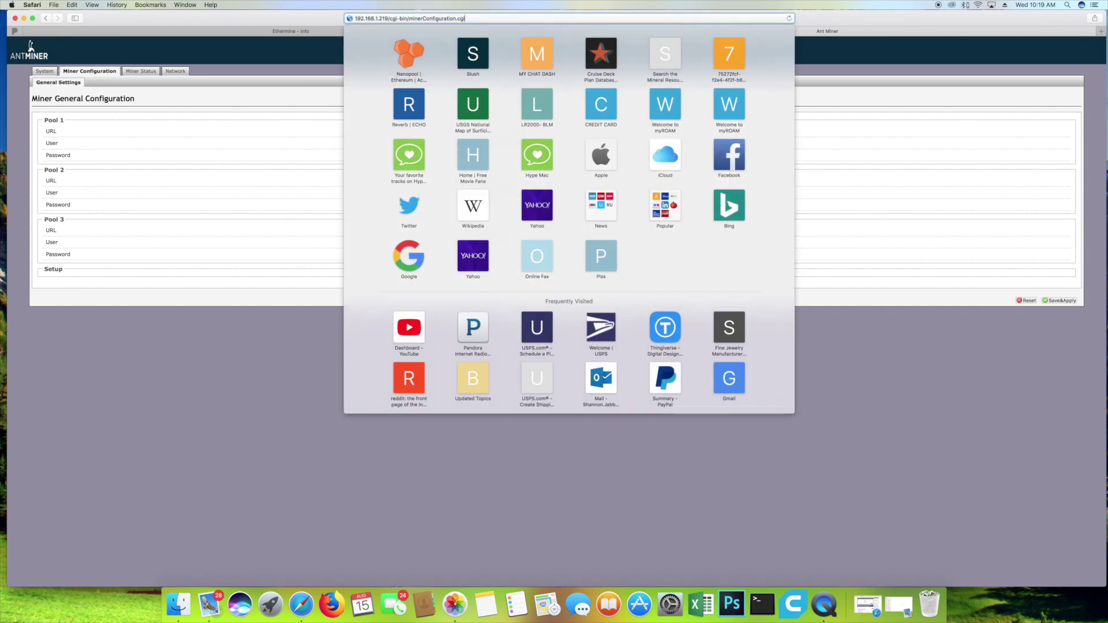
key(Escape)
click(45, 72)
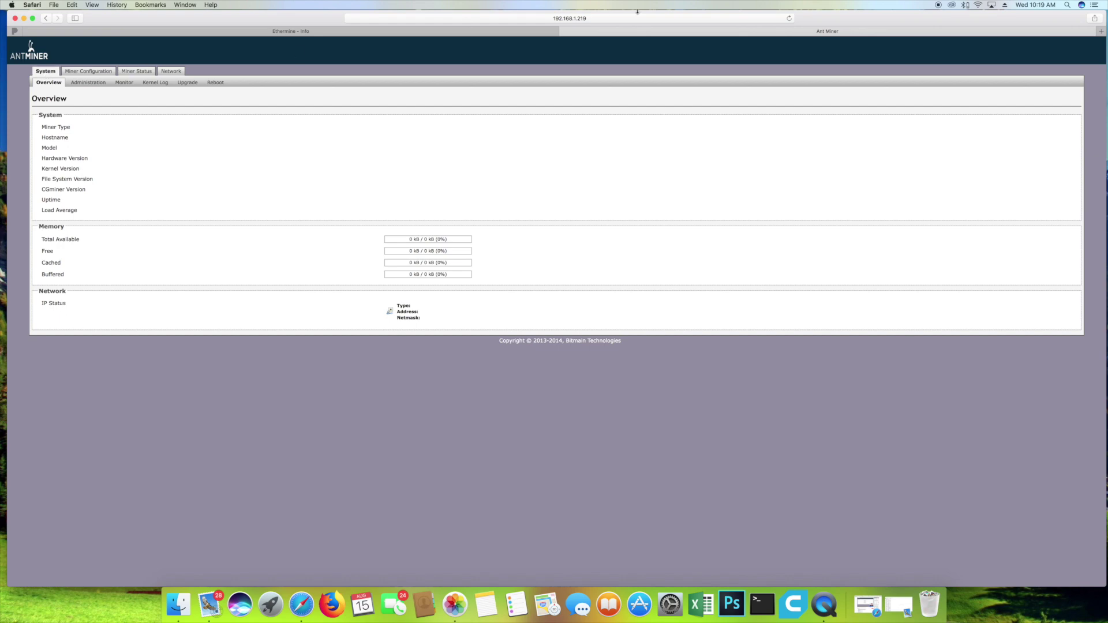
Step: Reload 192.168.1.219 and open Miner Configuration with the Pool 1 URL field ready to edit
click(597, 19)
text(192)
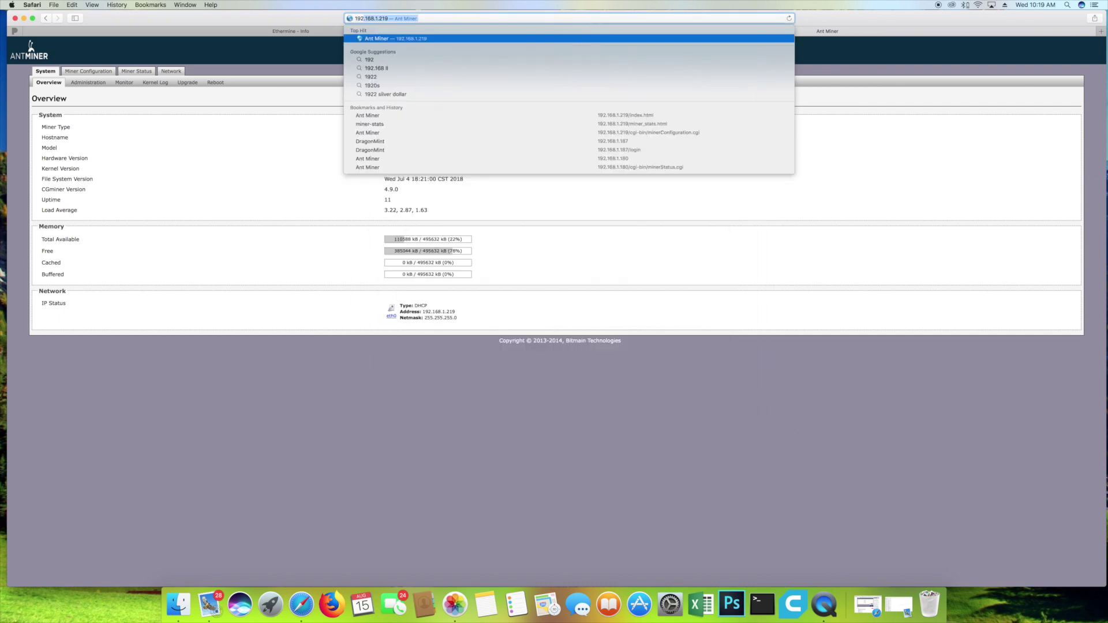
key(Return)
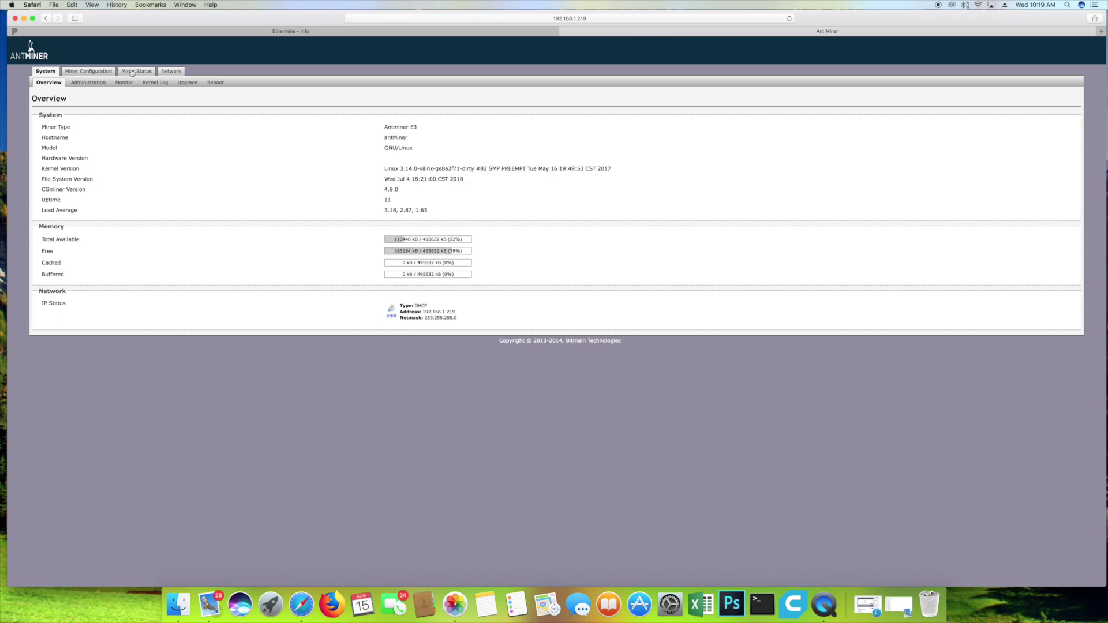
click(102, 72)
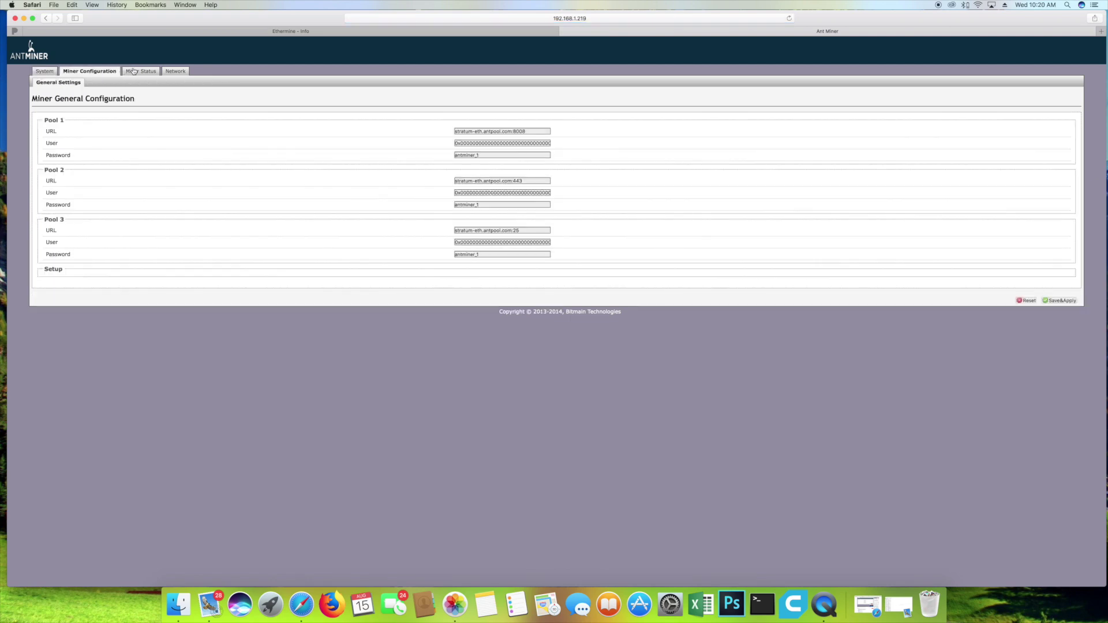
click(520, 131)
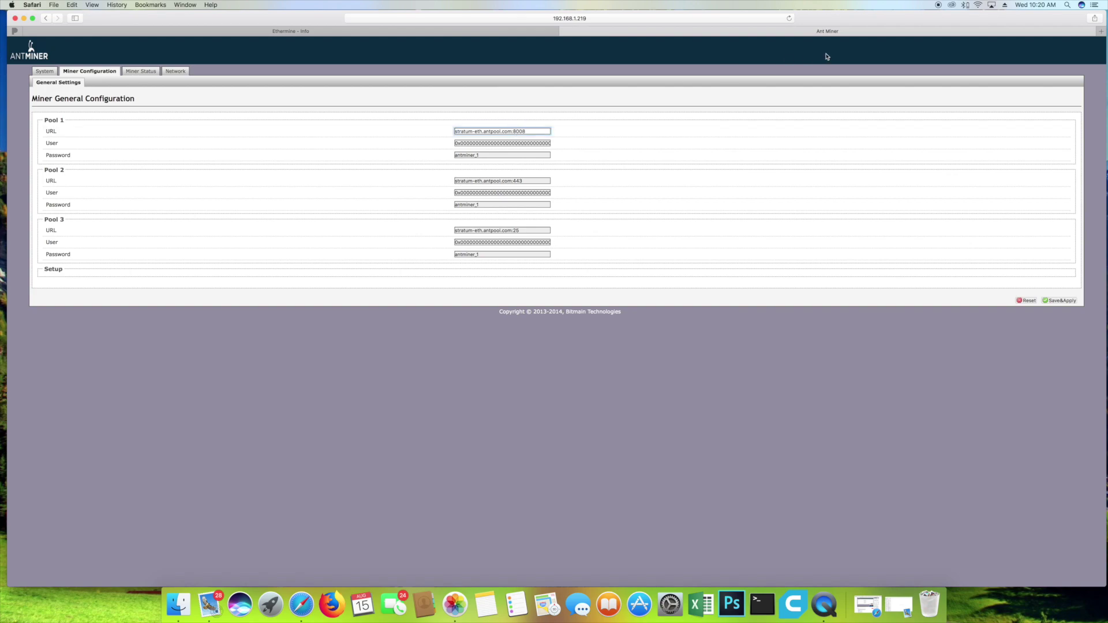
Step: Copy the US East server us1.ethermine.org from Ethermine into the Pool 1 URL
click(420, 32)
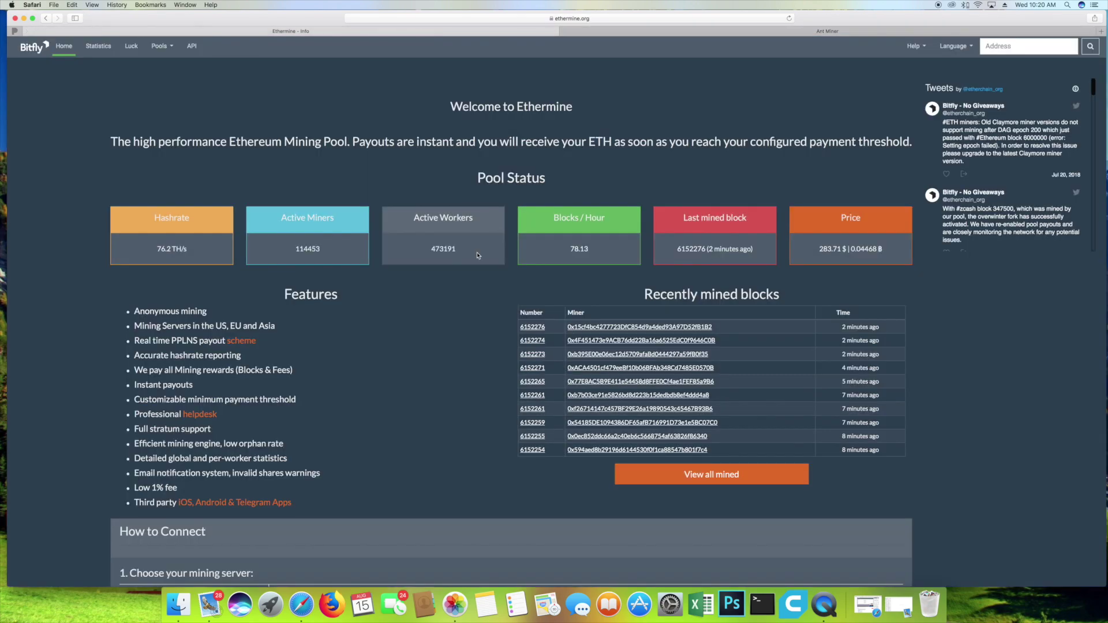
scroll(478, 256, down, 10)
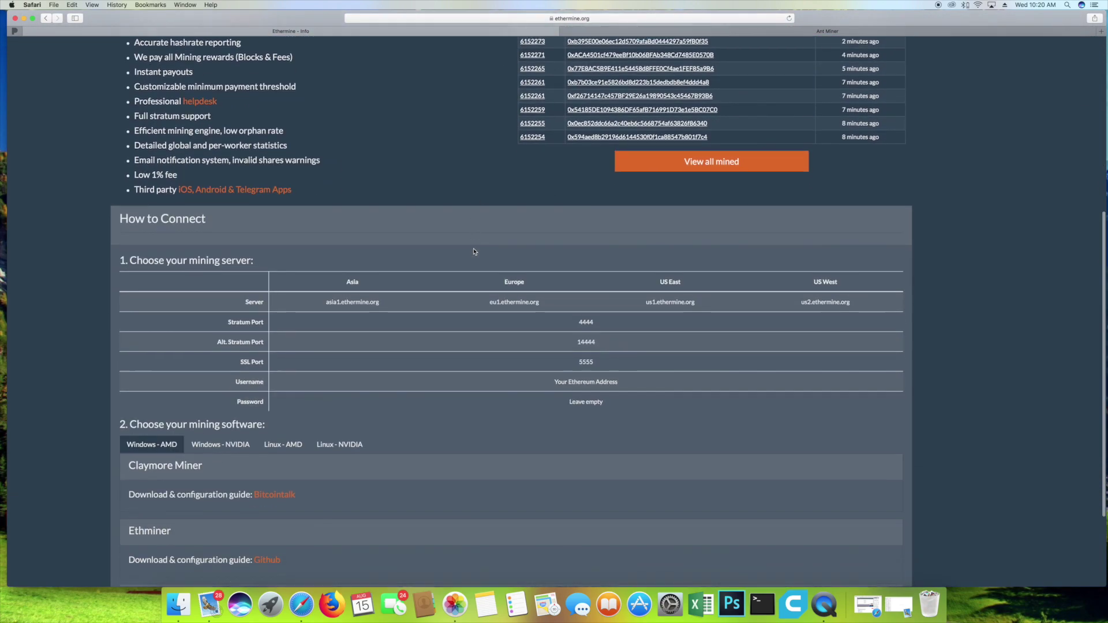
scroll(527, 280, down, 1)
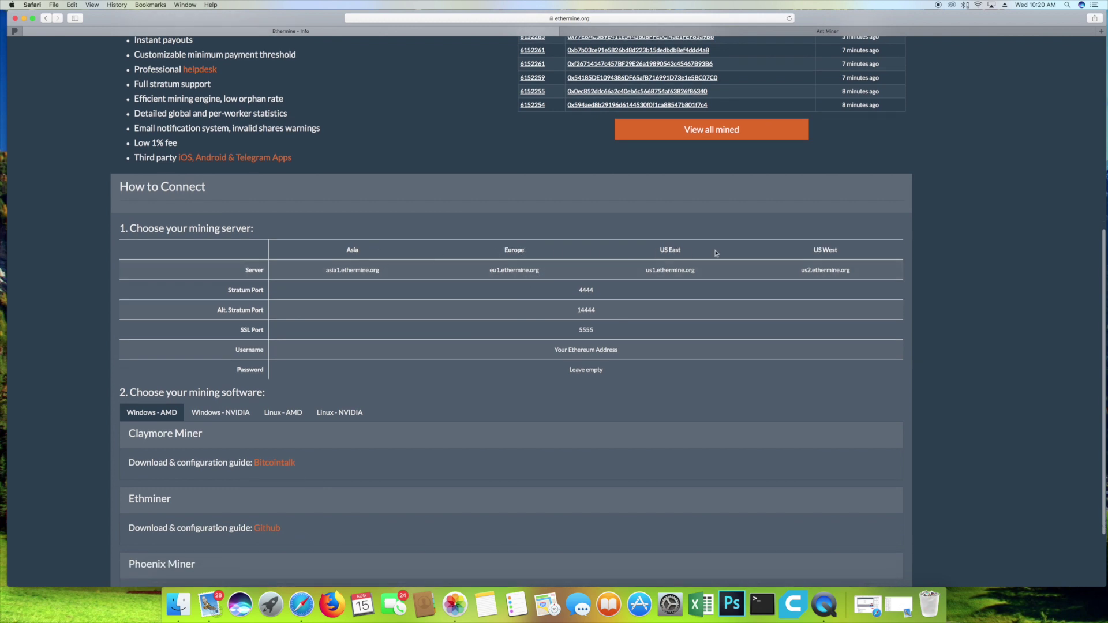
drag(704, 273, 646, 271)
key(super+c)
click(827, 31)
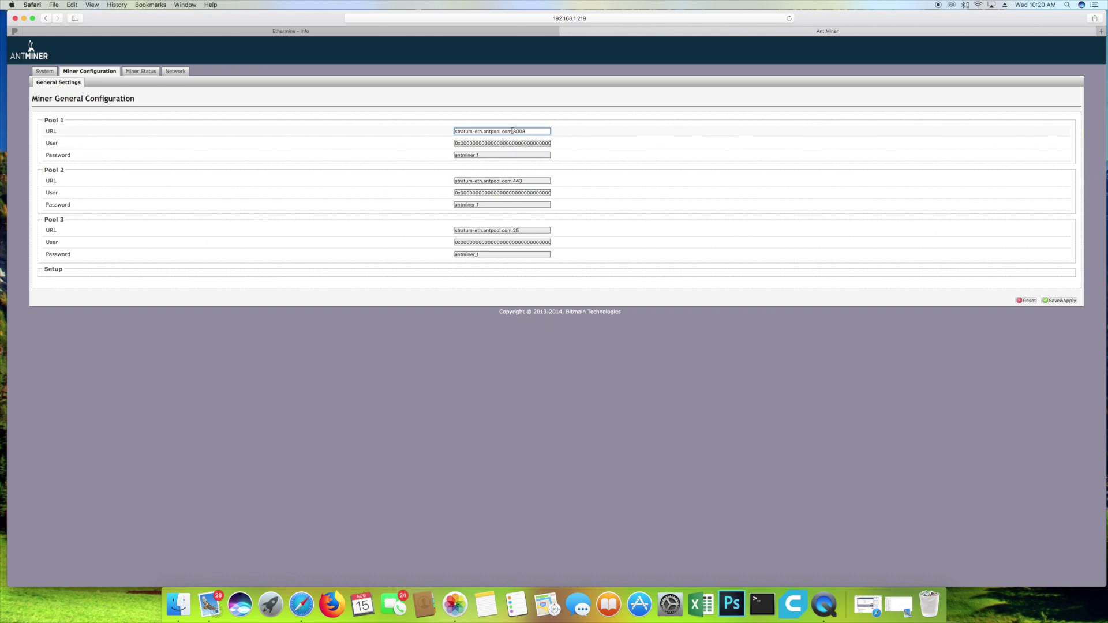
key(super+a)
key(super+v)
Step: Take stratum port 4444 from Ethermine so Pool 1 reads us1.ethermine.org:4444
click(396, 31)
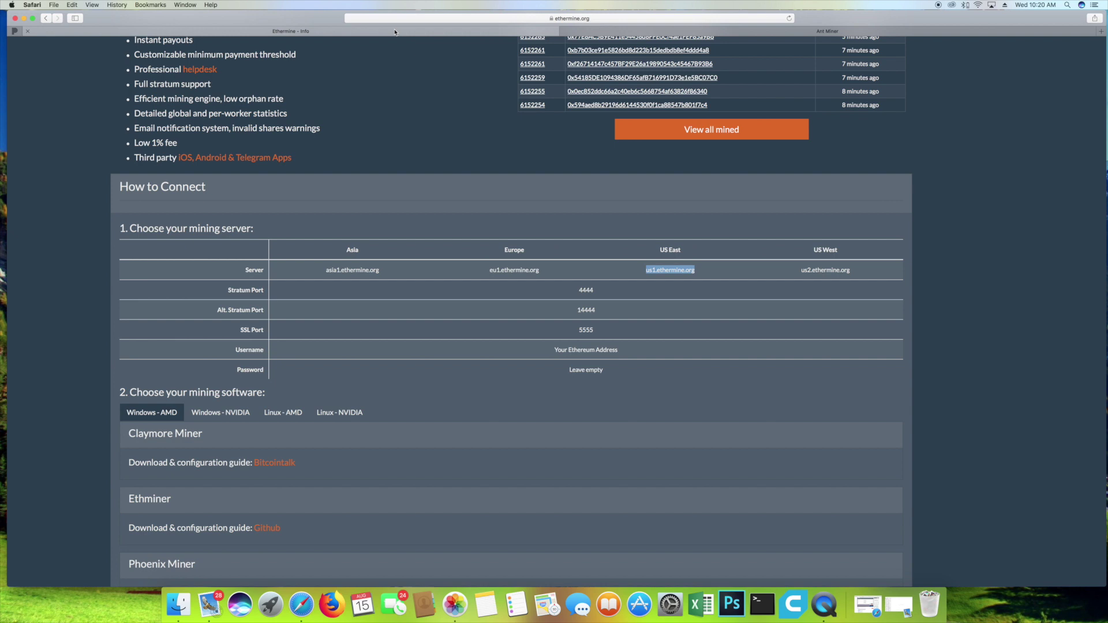
click(582, 290)
double_click(584, 291)
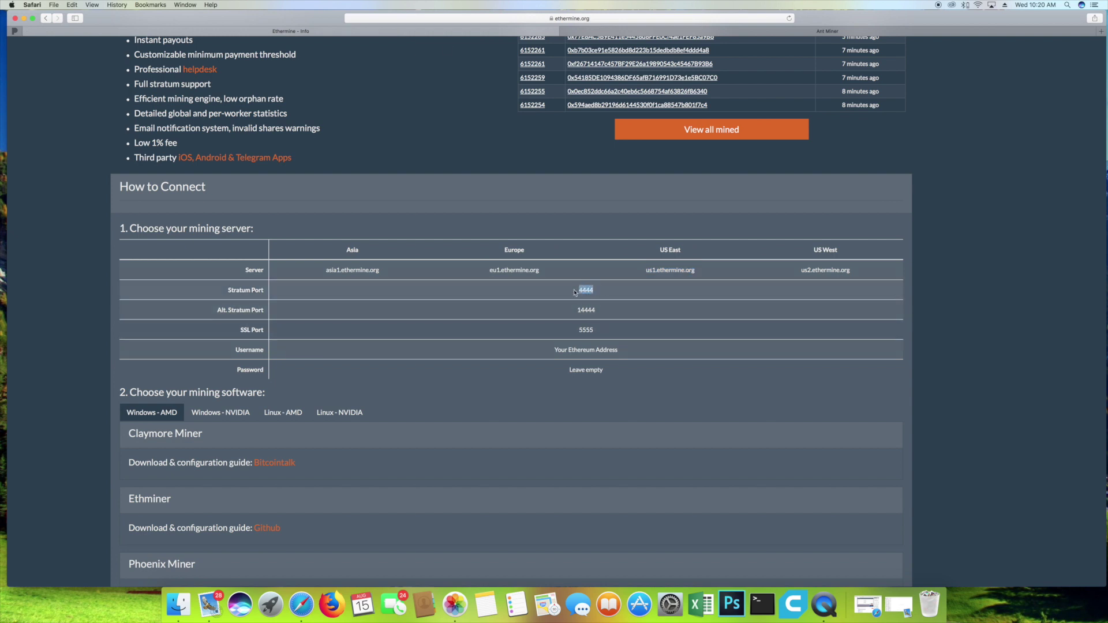
click(771, 32)
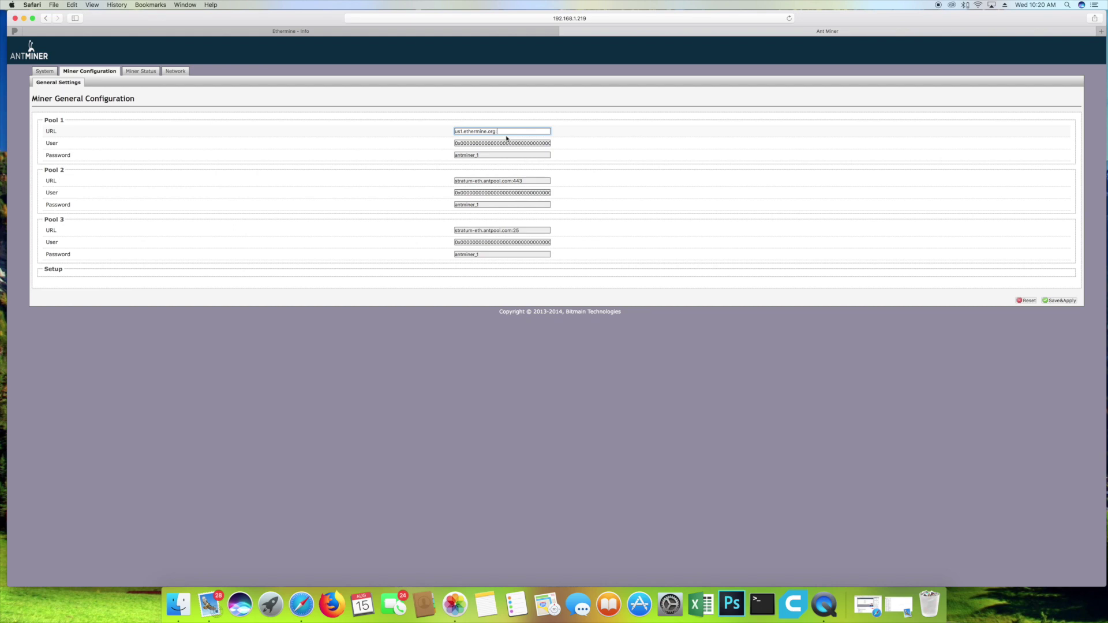
click(461, 31)
Step: Copy Pool 1's us1.ethermine.org:4444 URL into the Pool 2 and Pool 3 URL fields
click(770, 31)
key(super+a)
key(super+c)
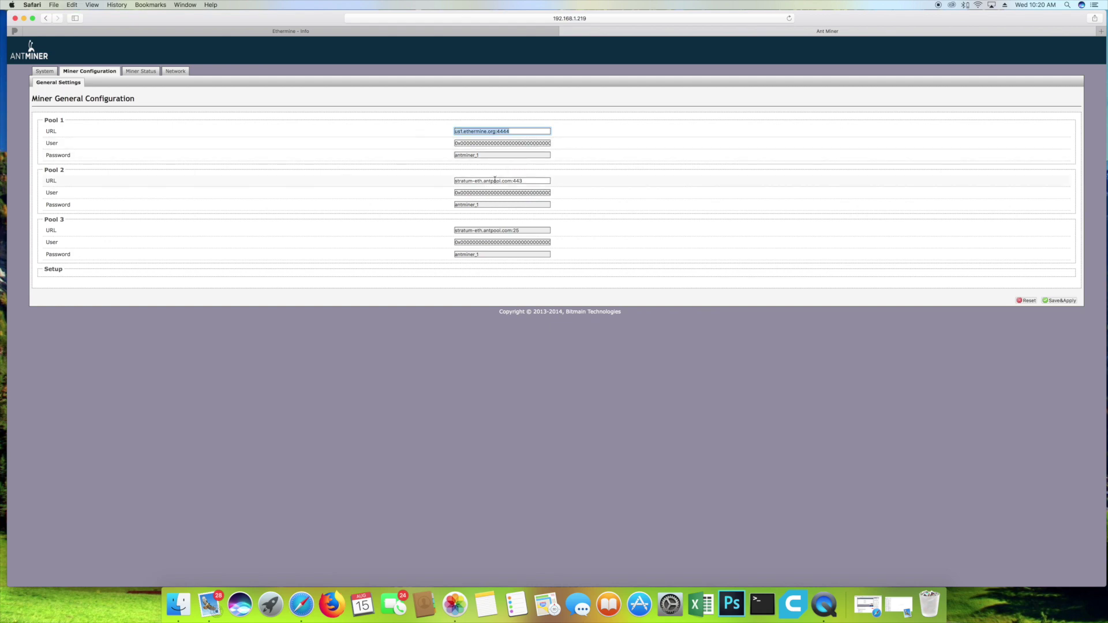
triple_click(502, 180)
key(super+v)
triple_click(502, 230)
key(super+v)
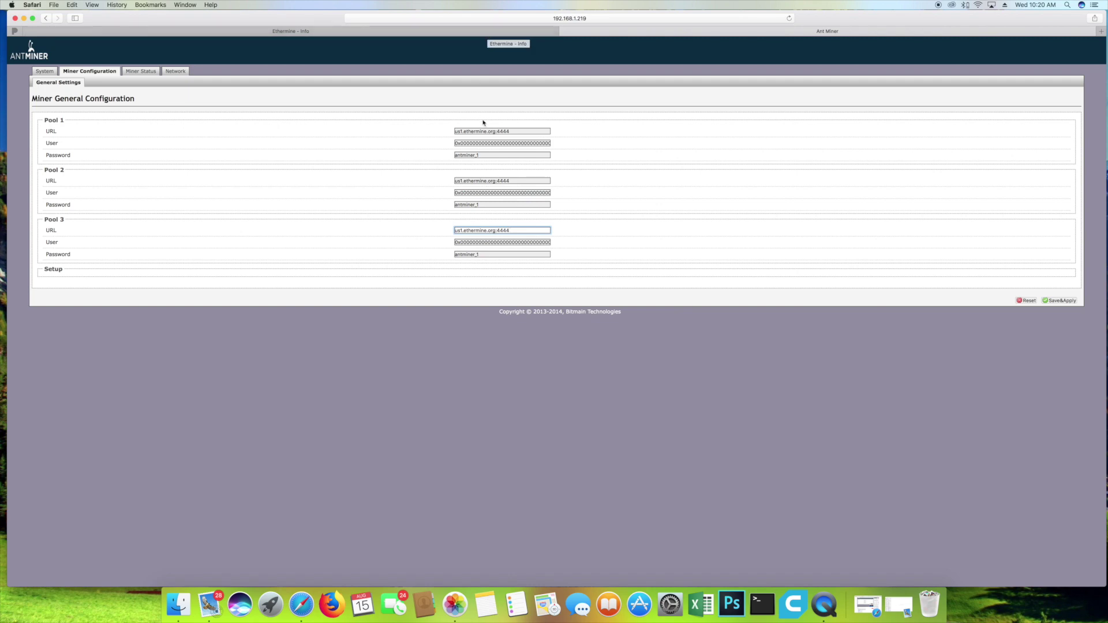
Step: Set Pool 1 User to the Ethereum wallet address with worker suffix .E3MinerDig
triple_click(475, 142)
key(super+v)
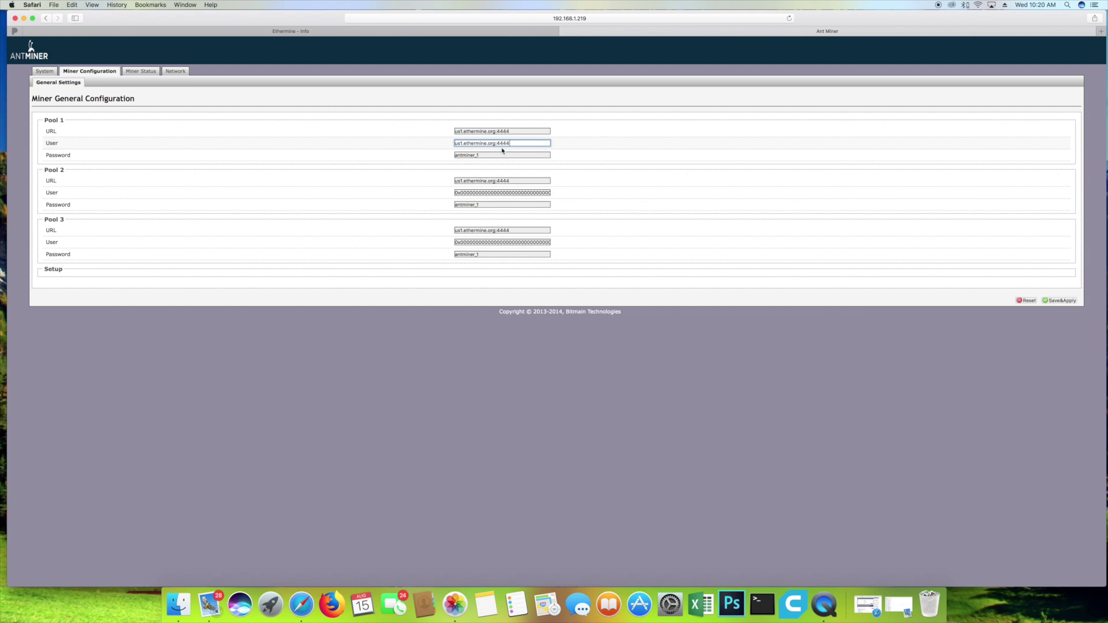
key(super+z)
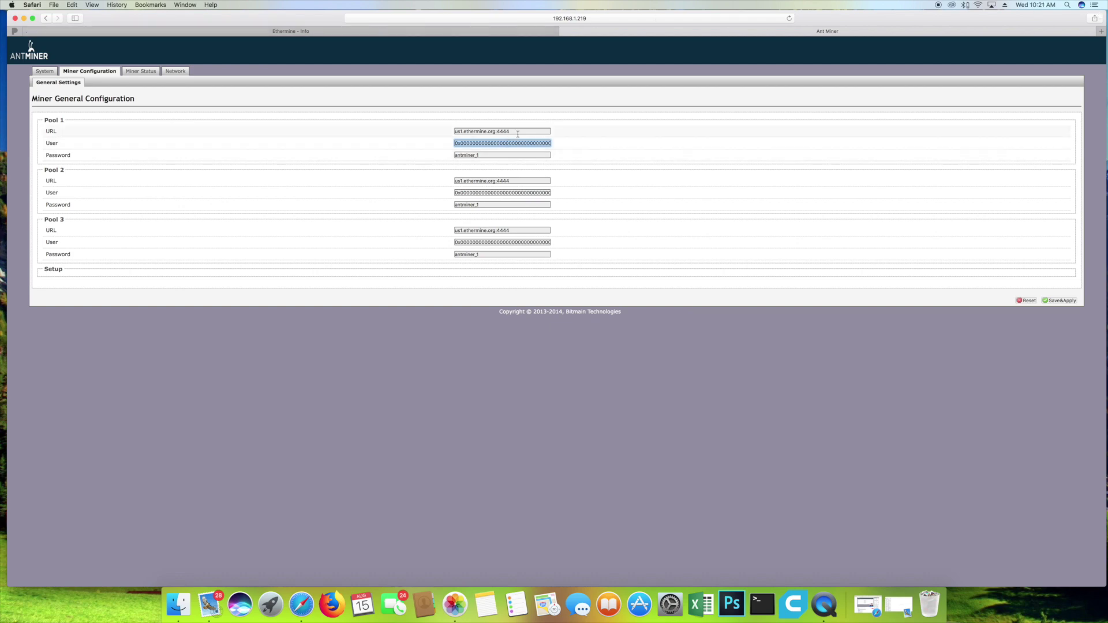
key(super+v)
text(.E3MinerDig)
key(super+a)
Step: Paste Pool 1's wallet user into the Pool 2 and Pool 3 User fields
double_click(502, 193)
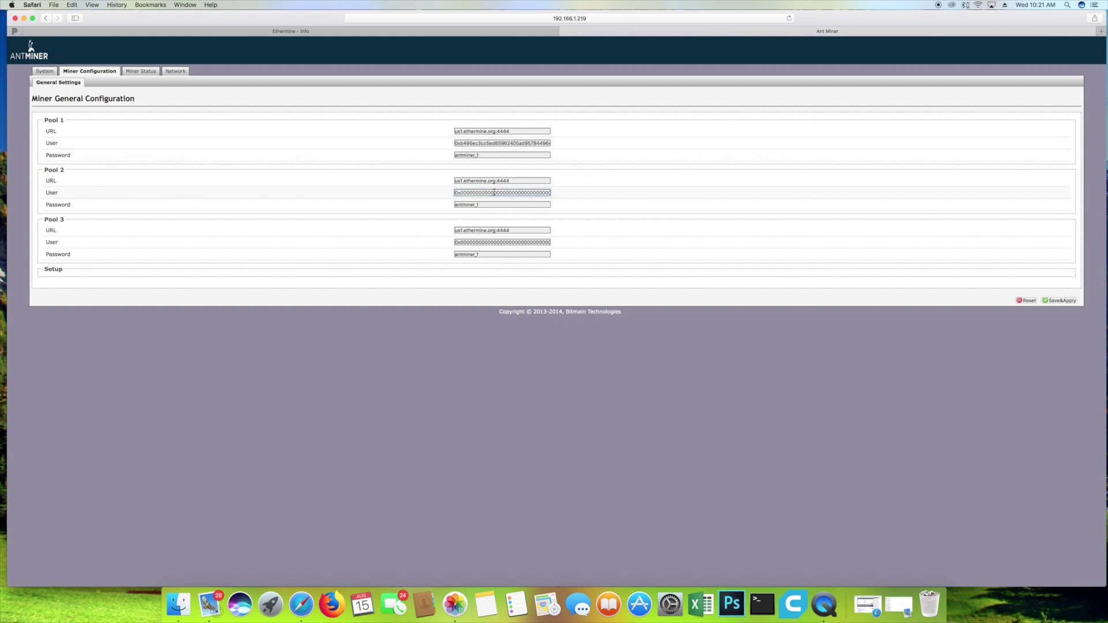
key(super+v)
click(491, 242)
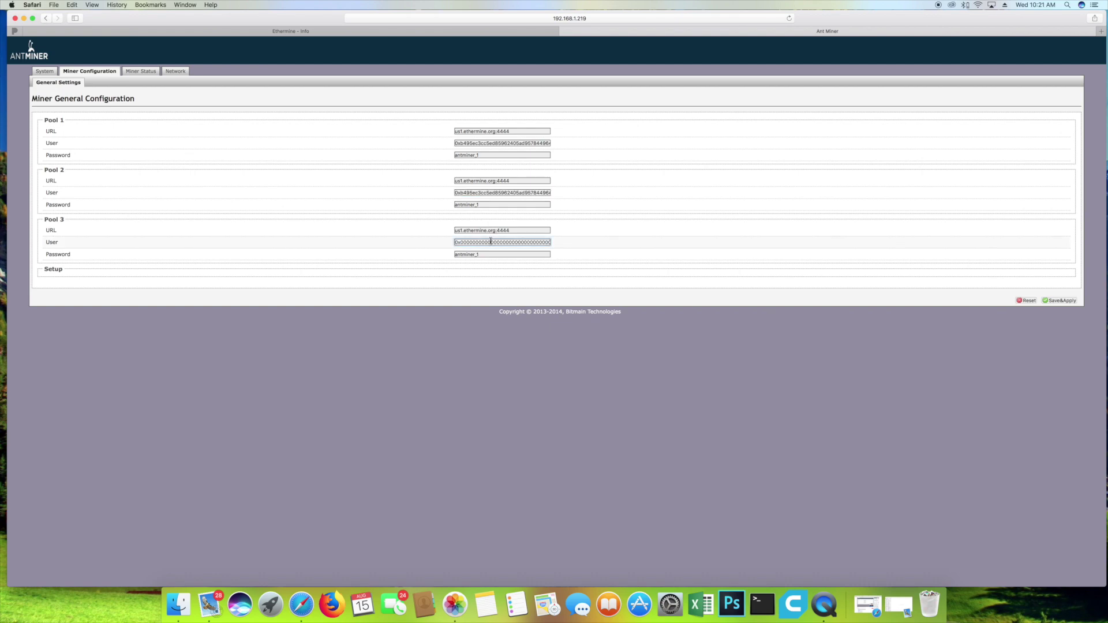
double_click(491, 242)
key(super+v)
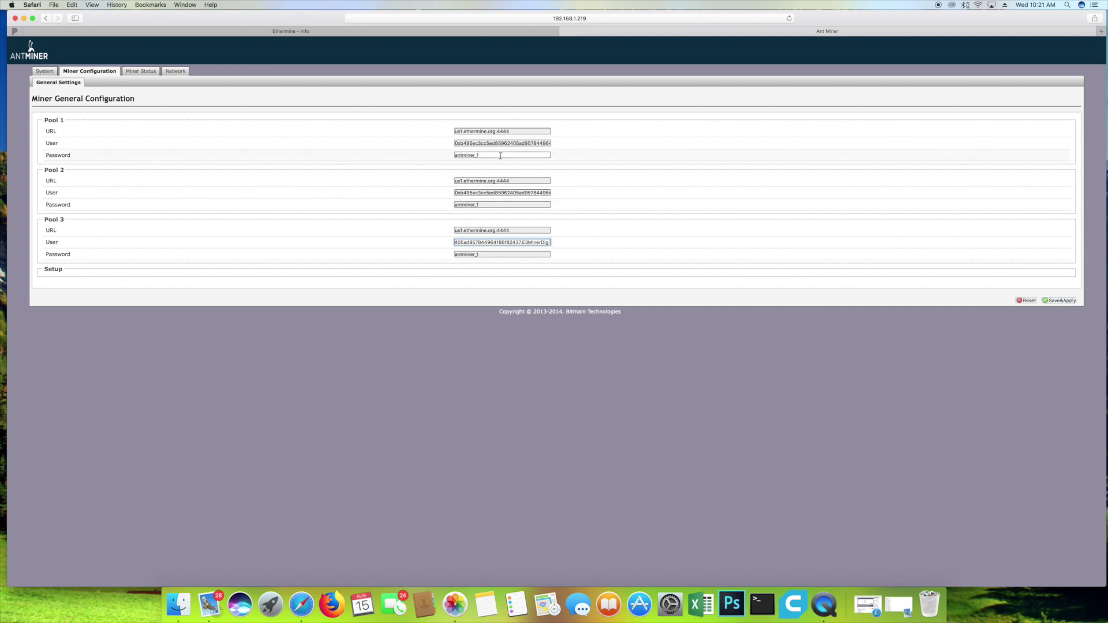
Step: Replace all three pool passwords with a placeholder value
click(482, 155)
double_click(482, 156)
text(x)
double_click(474, 204)
text(x)
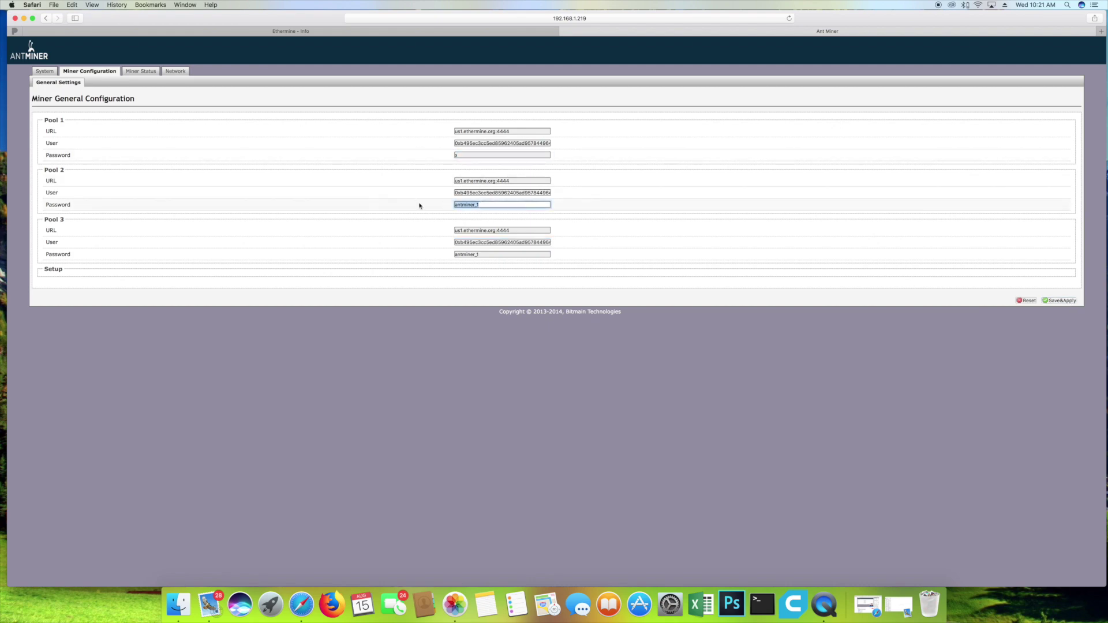
double_click(485, 254)
text(x)
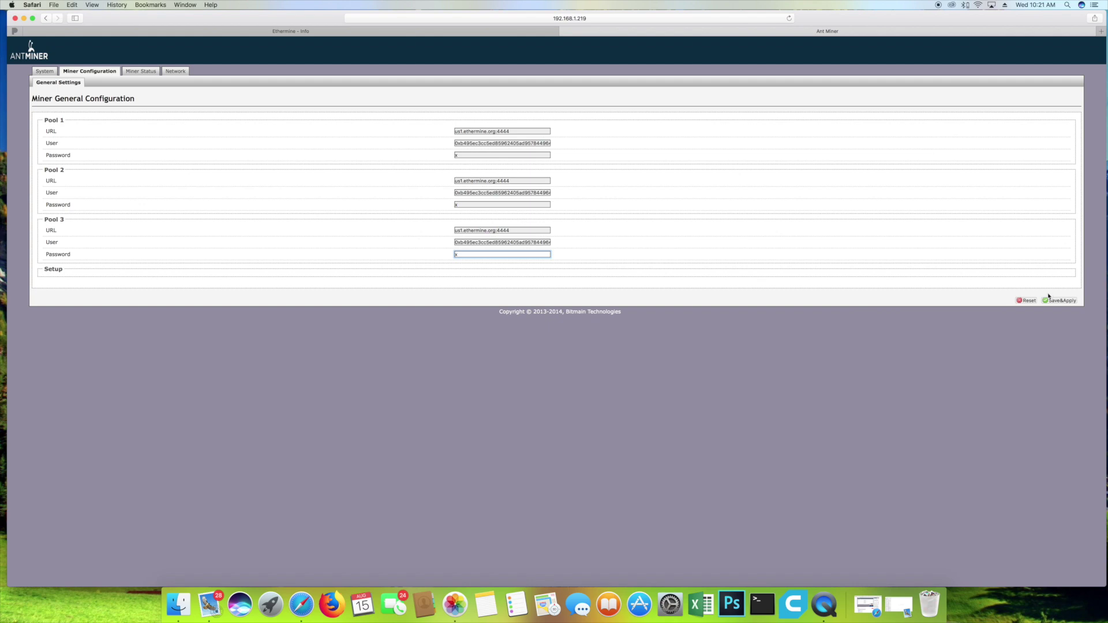
Step: Save and apply the new pool settings, then check the Miner Status page
click(1049, 298)
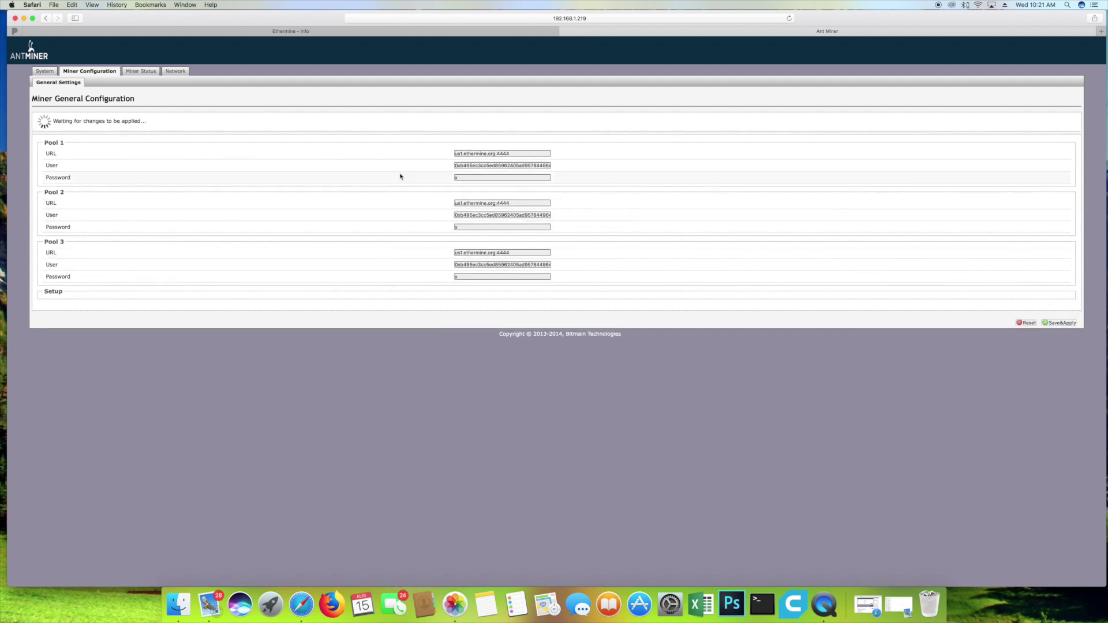
drag(147, 121, 82, 119)
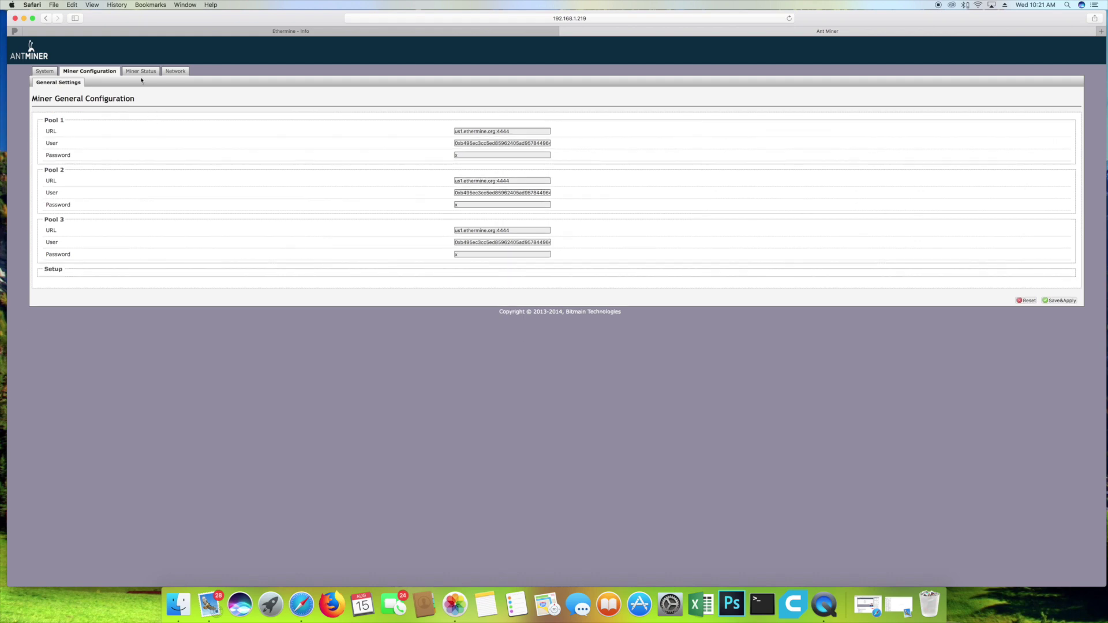
click(139, 73)
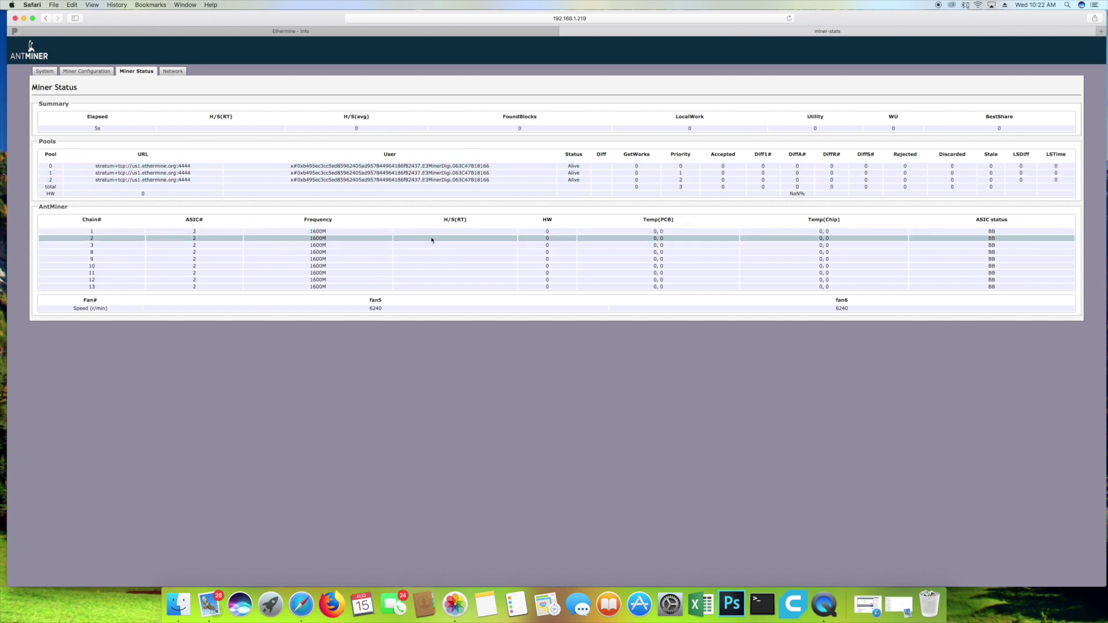
Step: Inspect the fan5 and fan6 speed readings and refresh the Miner Status page
double_click(376, 308)
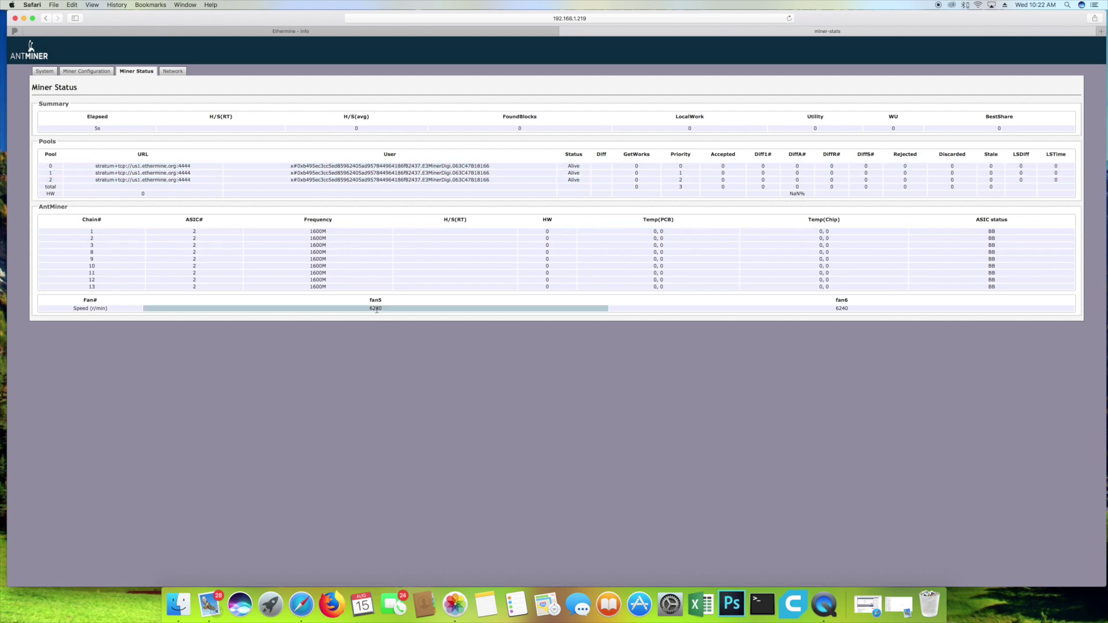
double_click(842, 308)
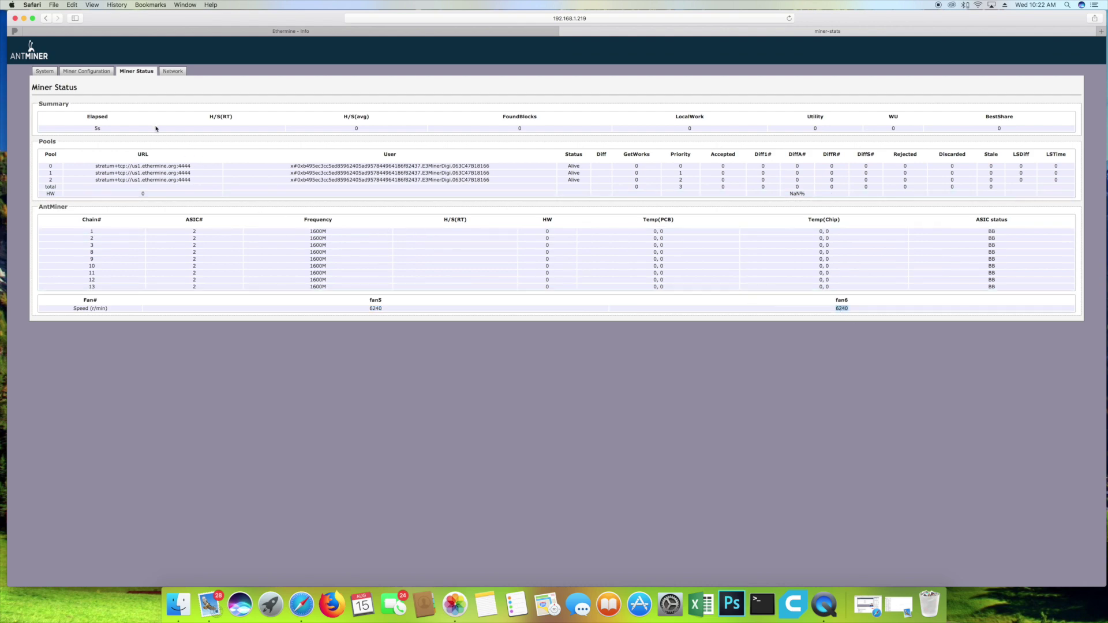
click(147, 75)
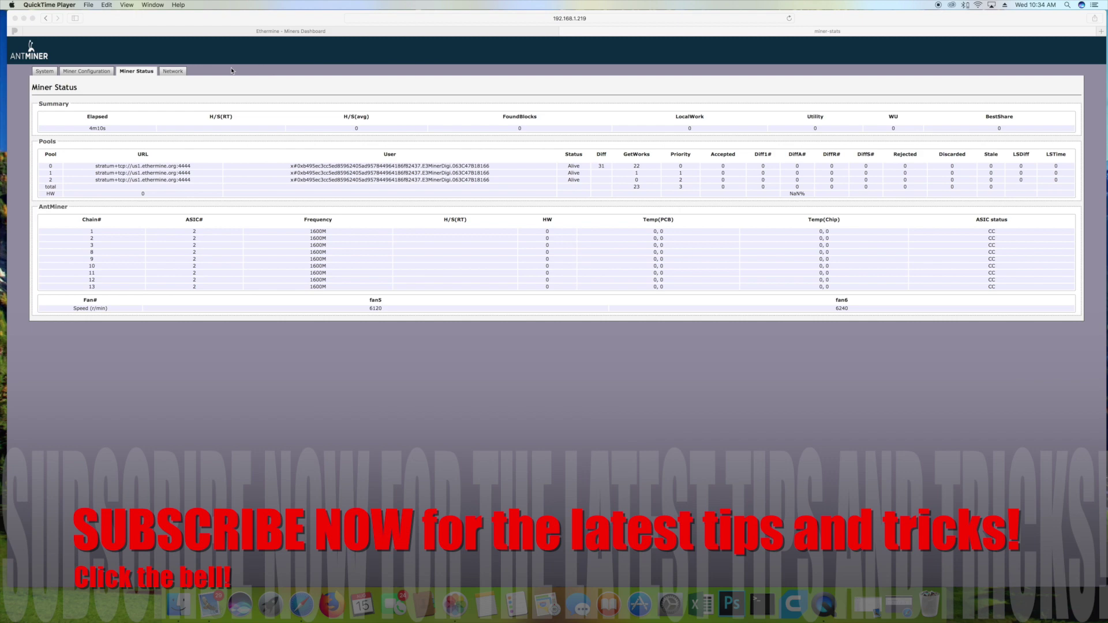
Step: Refresh Miner Status to check the ~198 real-time hash rate and elapsed time, then view System Overview
click(790, 18)
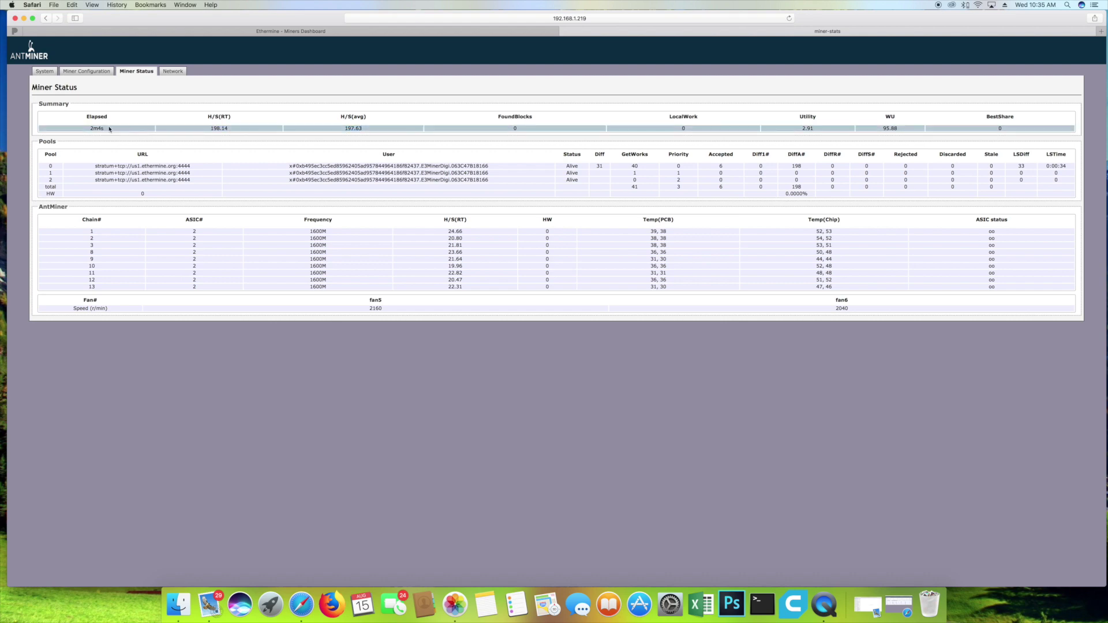
drag(89, 129, 121, 120)
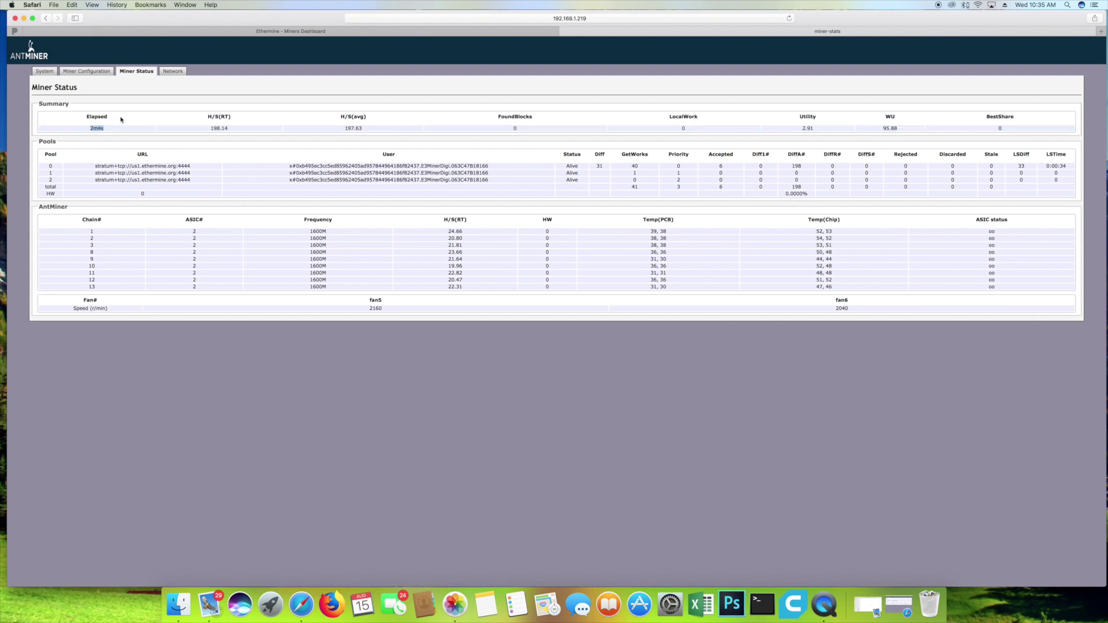
click(650, 232)
click(45, 71)
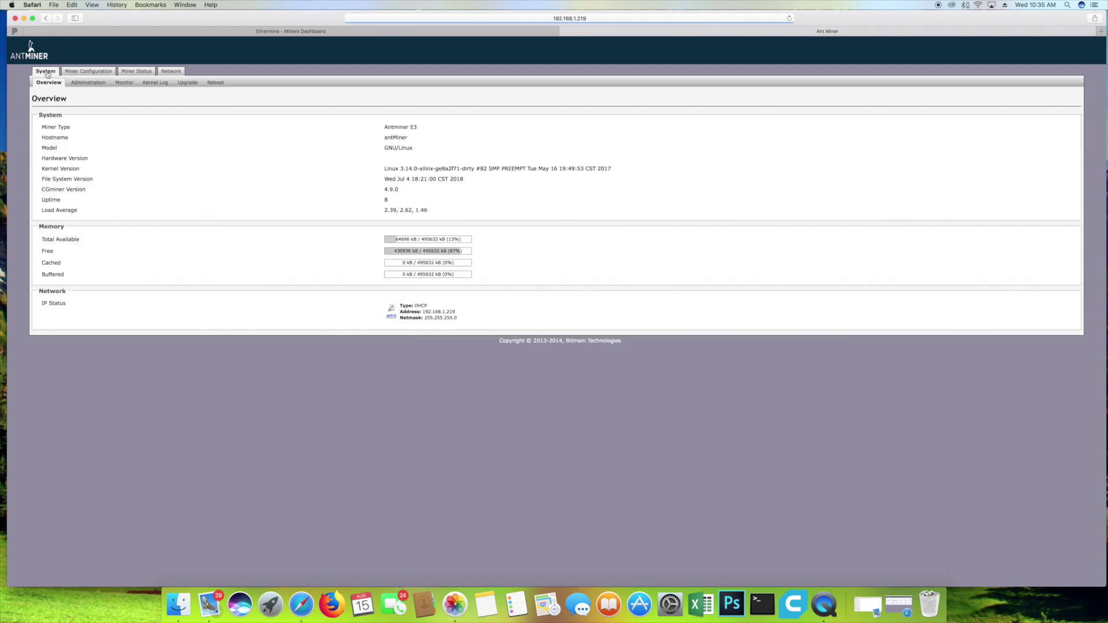
click(155, 82)
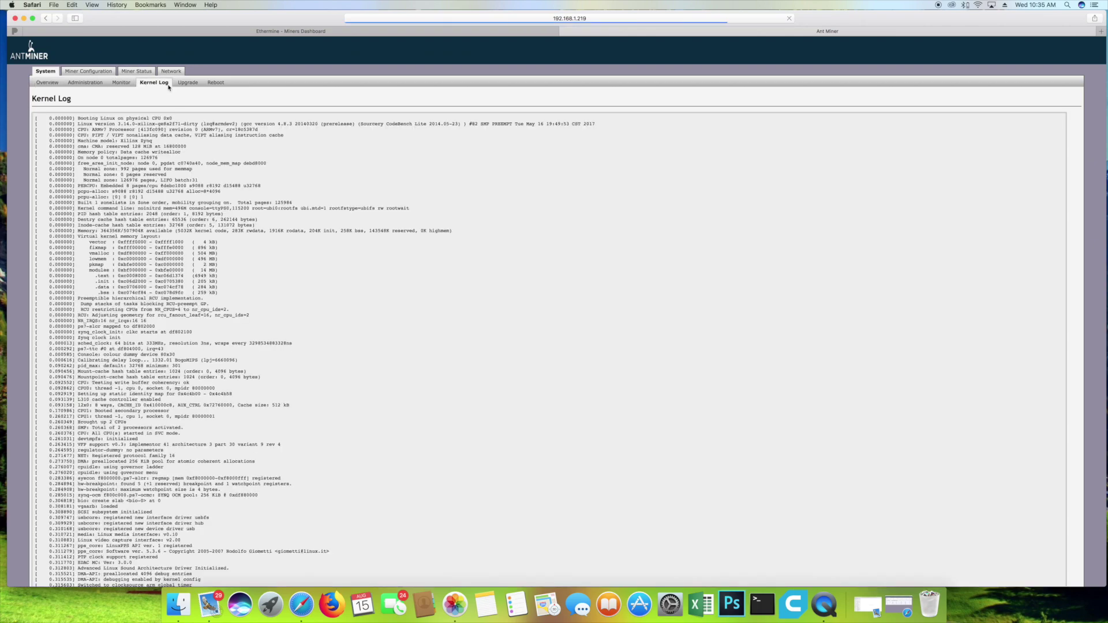
scroll(74, 184, down, 20)
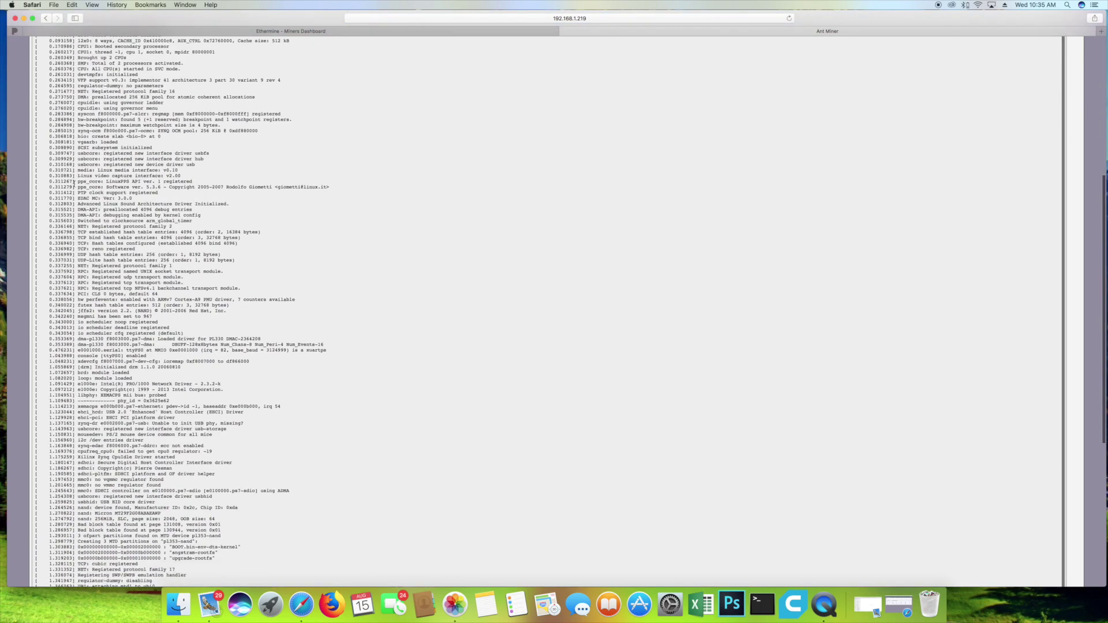
scroll(74, 184, up, 20)
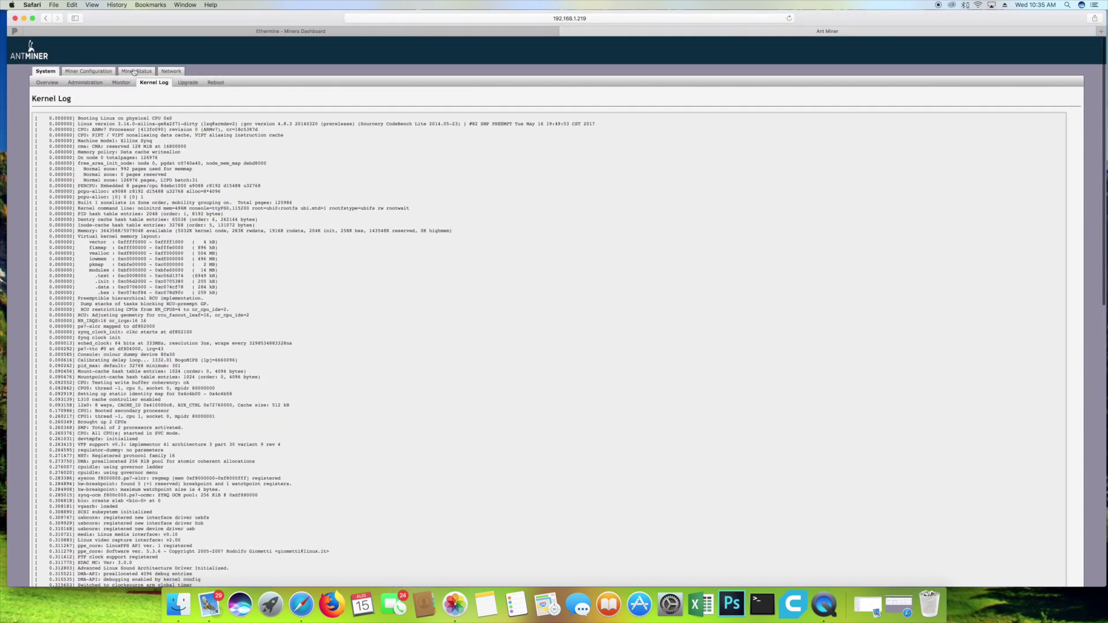
click(134, 72)
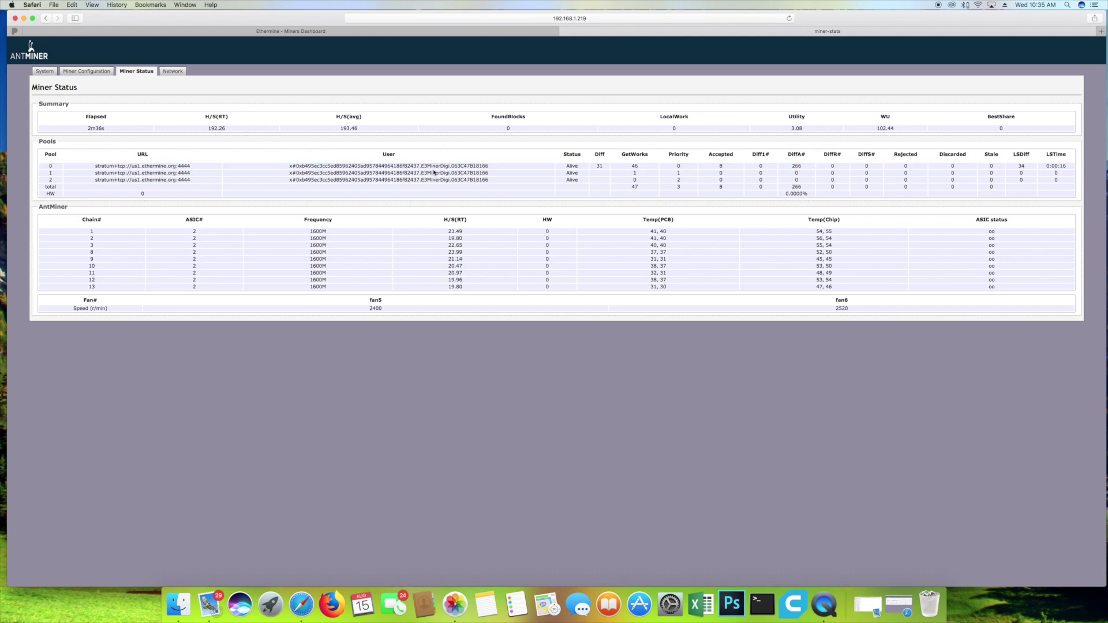
Step: Reload the Ethermine miner dashboard, then load the Ethermine home page
click(269, 32)
click(448, 20)
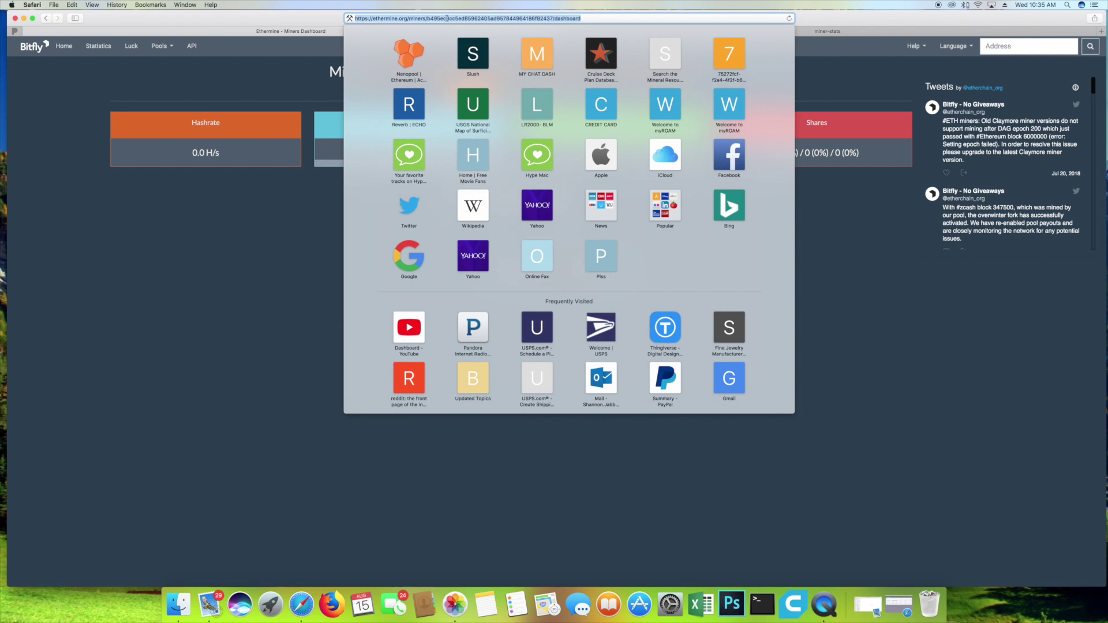
key(Return)
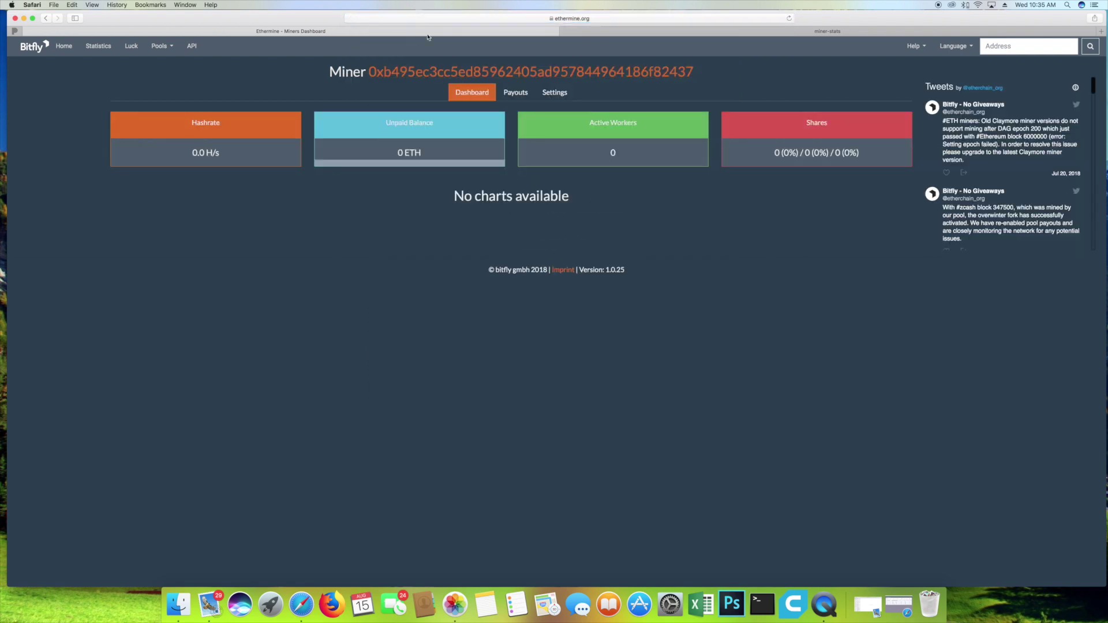
click(474, 19)
text(e)
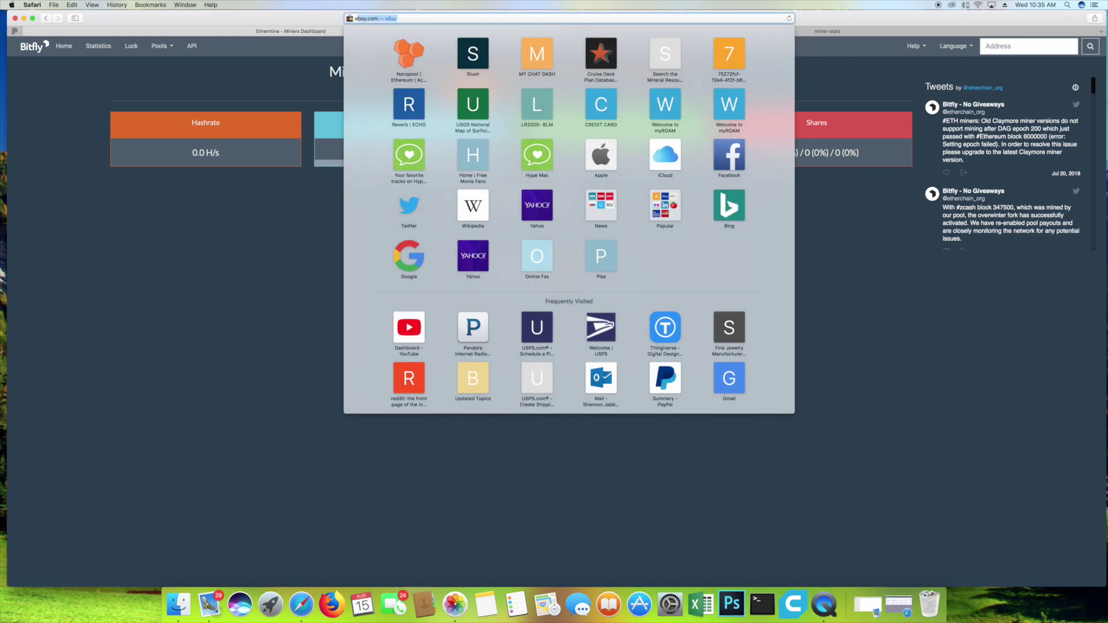
text(thermine.org)
key(Return)
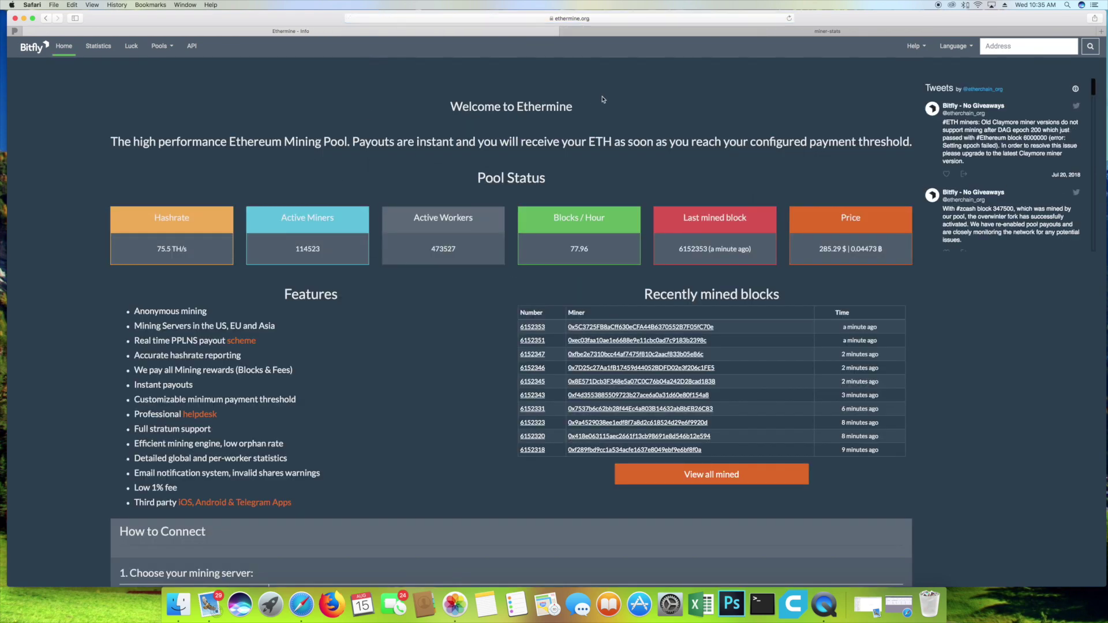
click(730, 32)
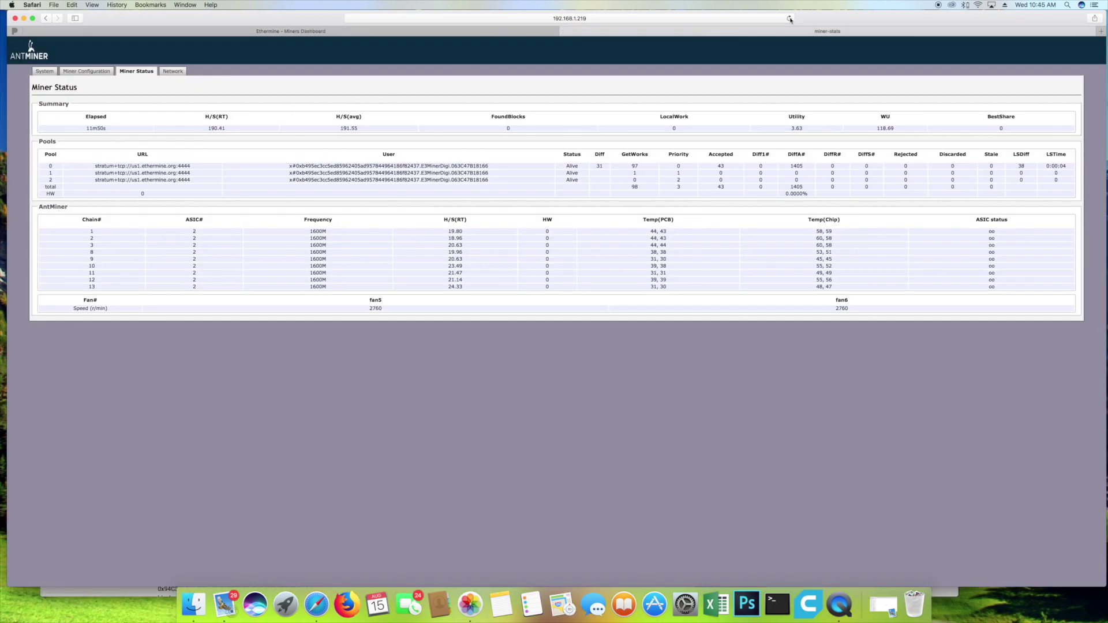
Step: Refresh the miner status, now near 205 real-time, and return to the Ethermine miner dashboard
click(790, 19)
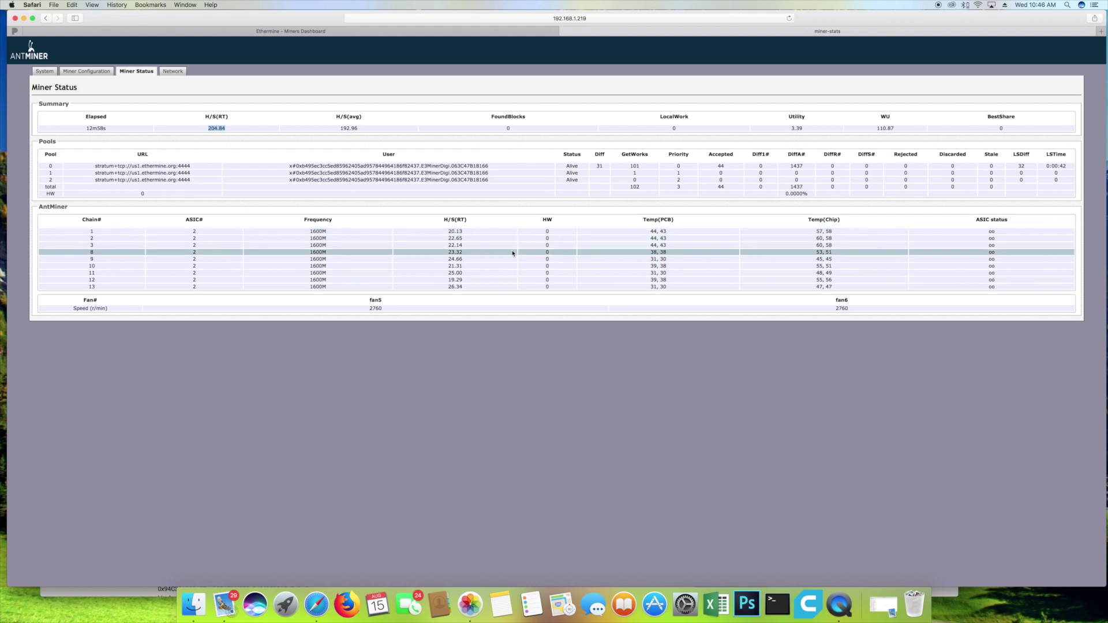
click(265, 32)
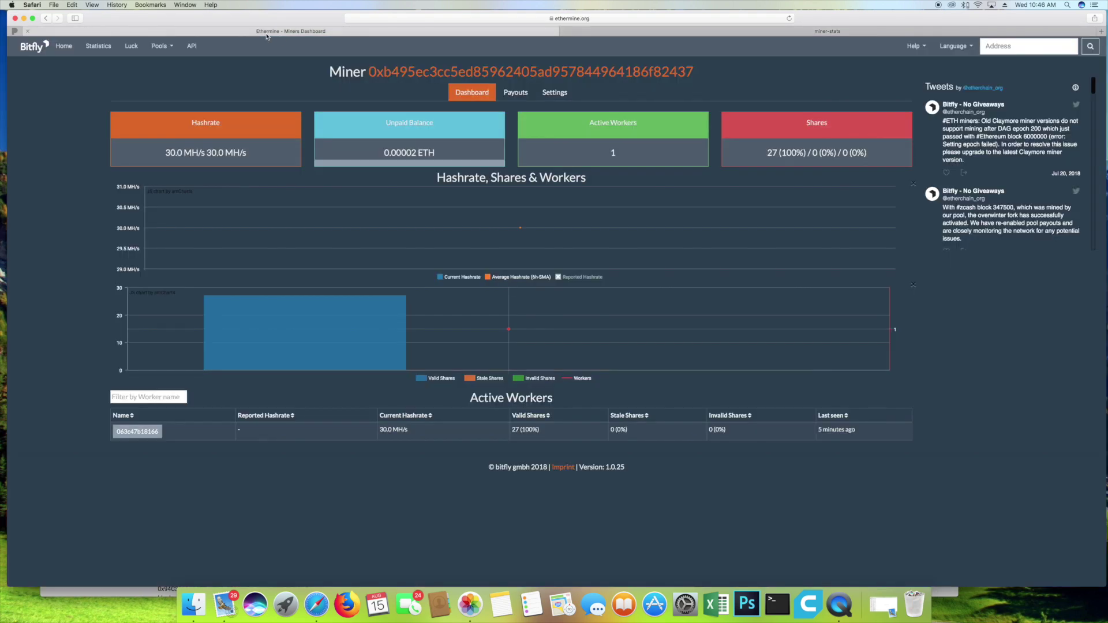
click(789, 18)
drag(124, 153, 192, 153)
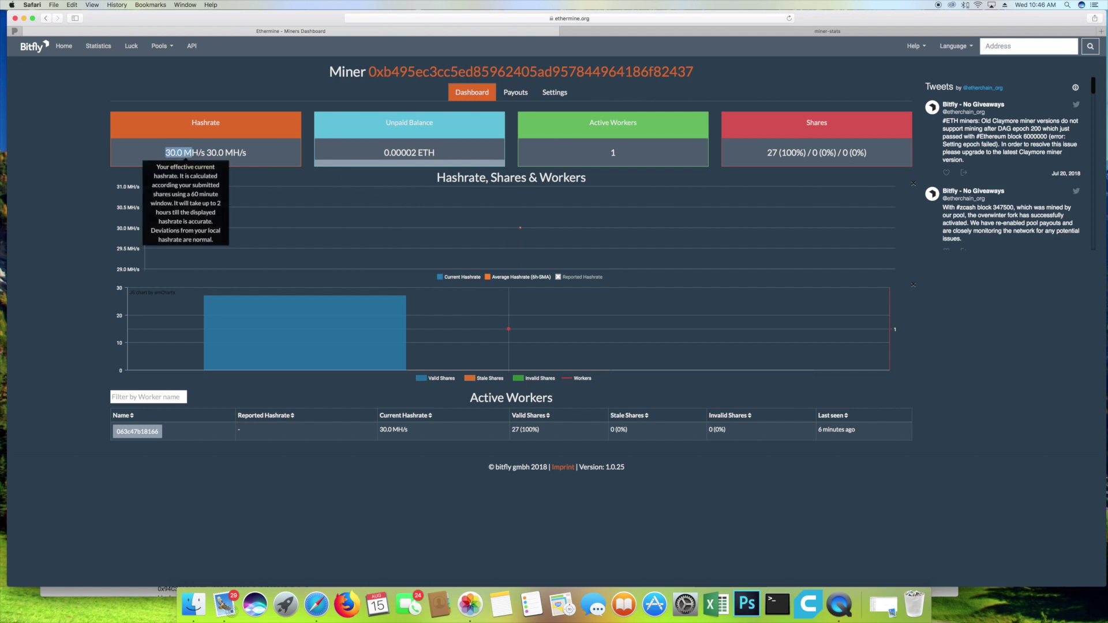
drag(393, 430, 409, 429)
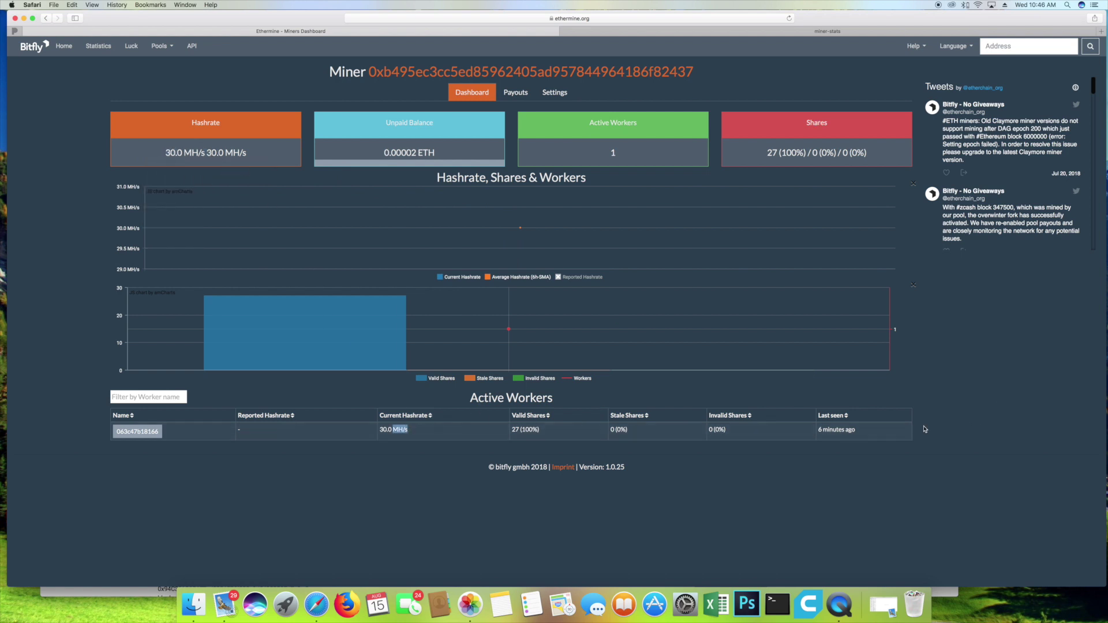
click(841, 430)
double_click(772, 152)
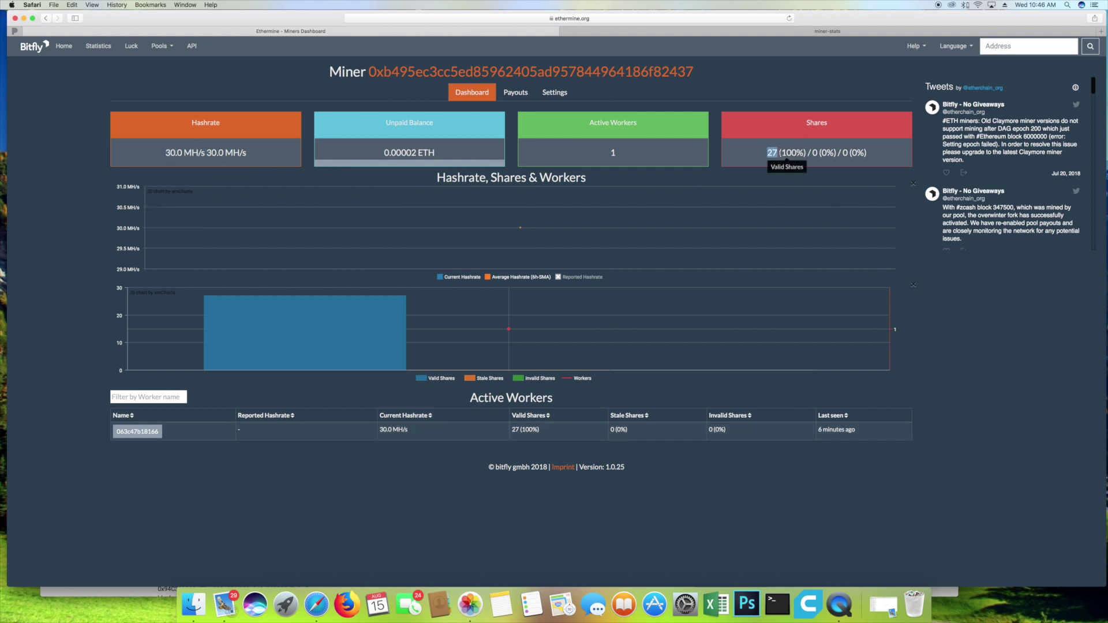
key(ctrl+Tab)
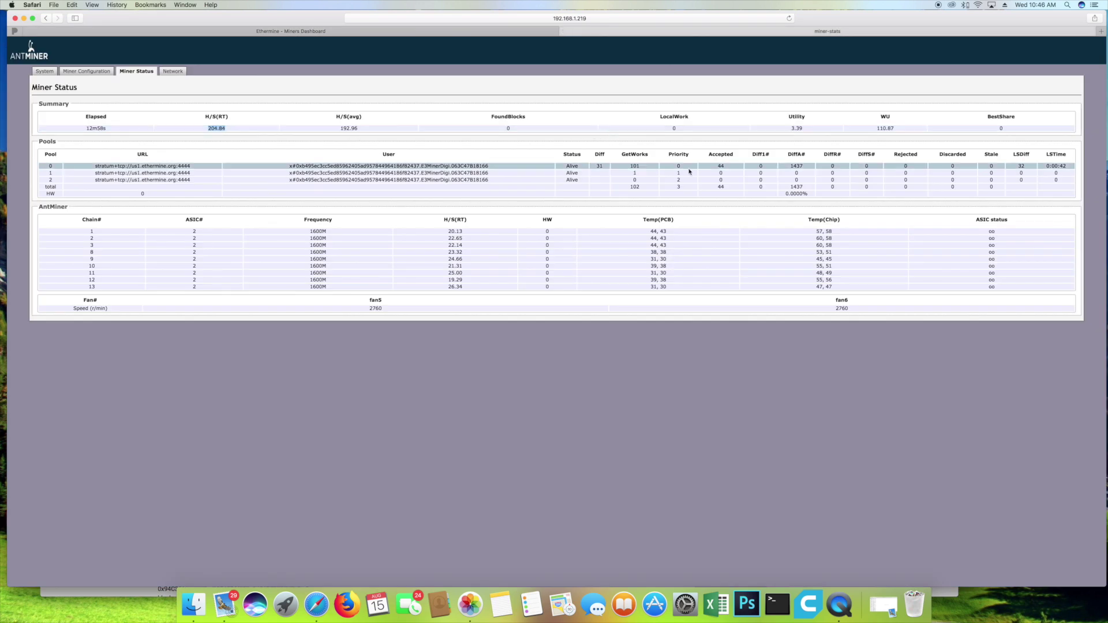
click(722, 166)
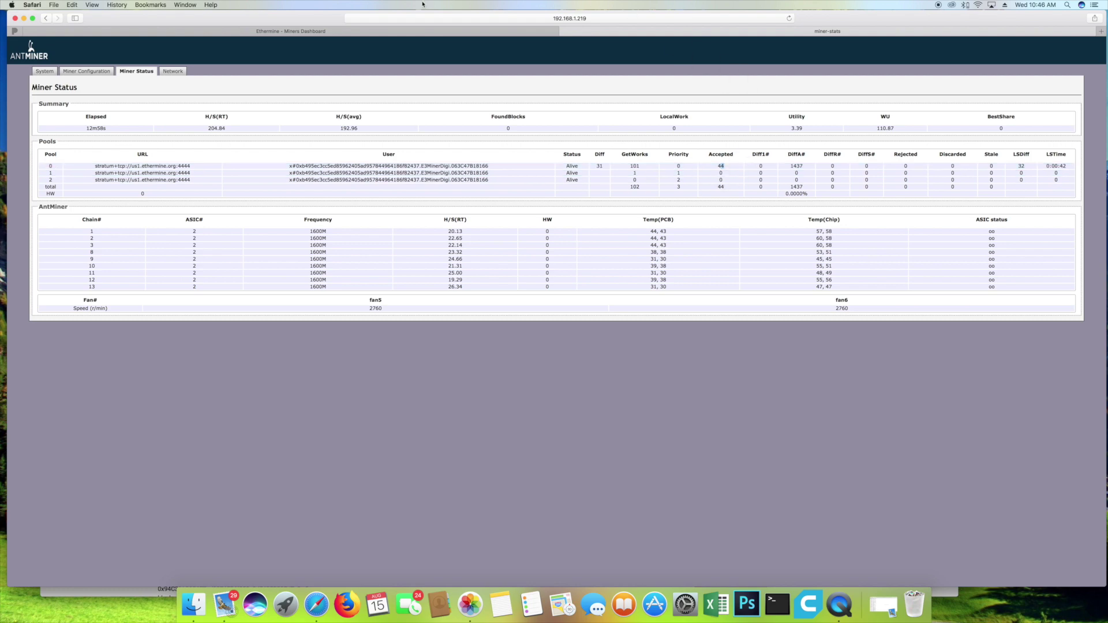
key(ctrl+Tab)
Step: Reload the Ethermine Miners Dashboard to update the active worker's last-seen time and stats
click(790, 19)
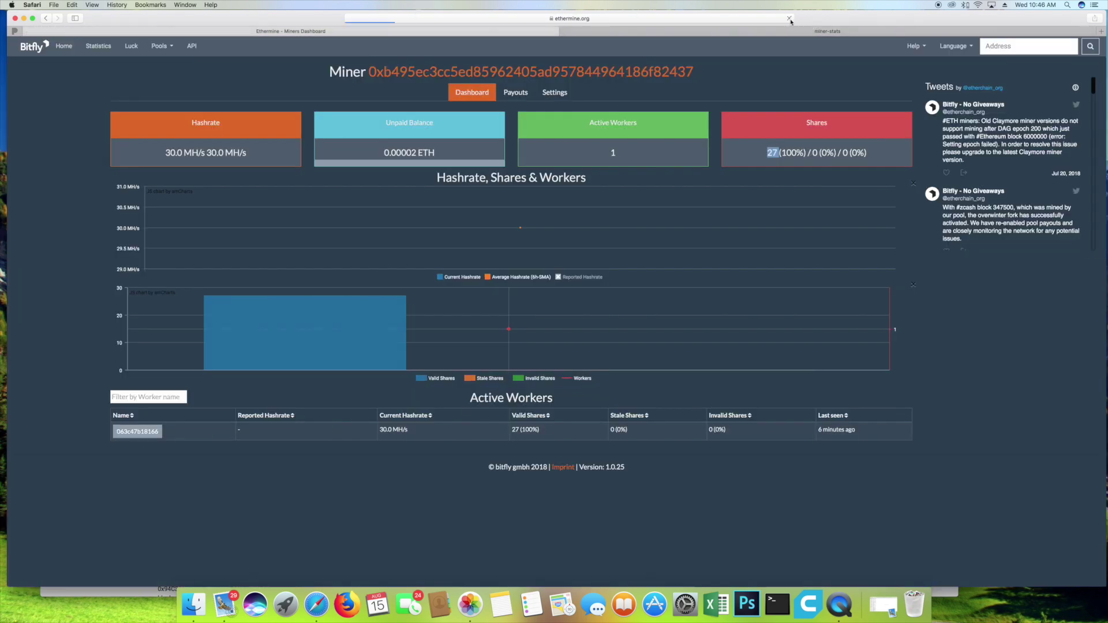